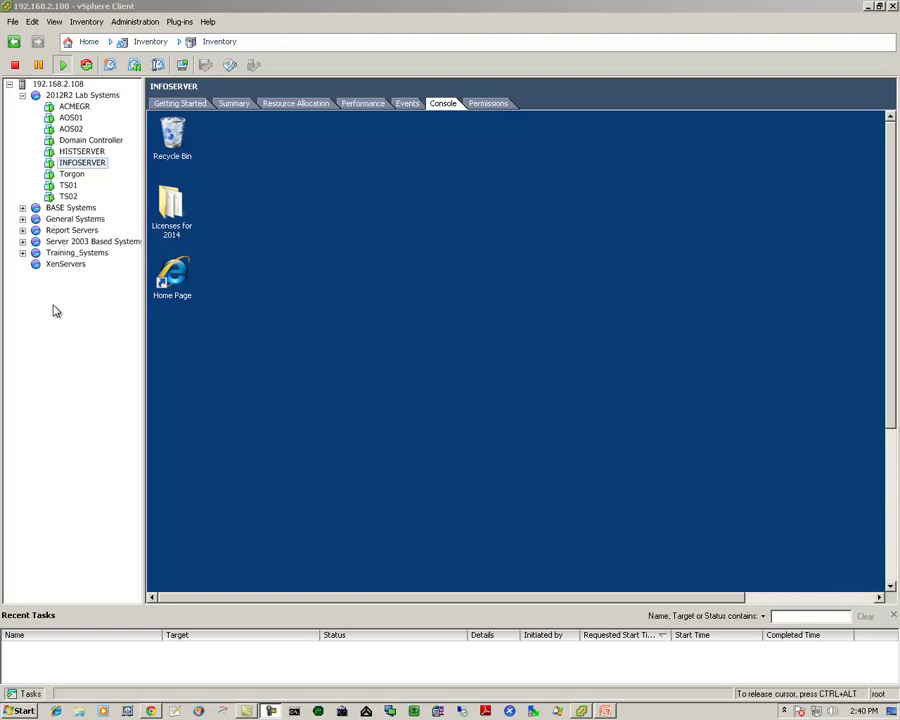
- Switch the INFOSERVER virtual machine console to full screen via Guest > Enter Full Screen
{"action": "right_click", "coordinate": [50, 164]}
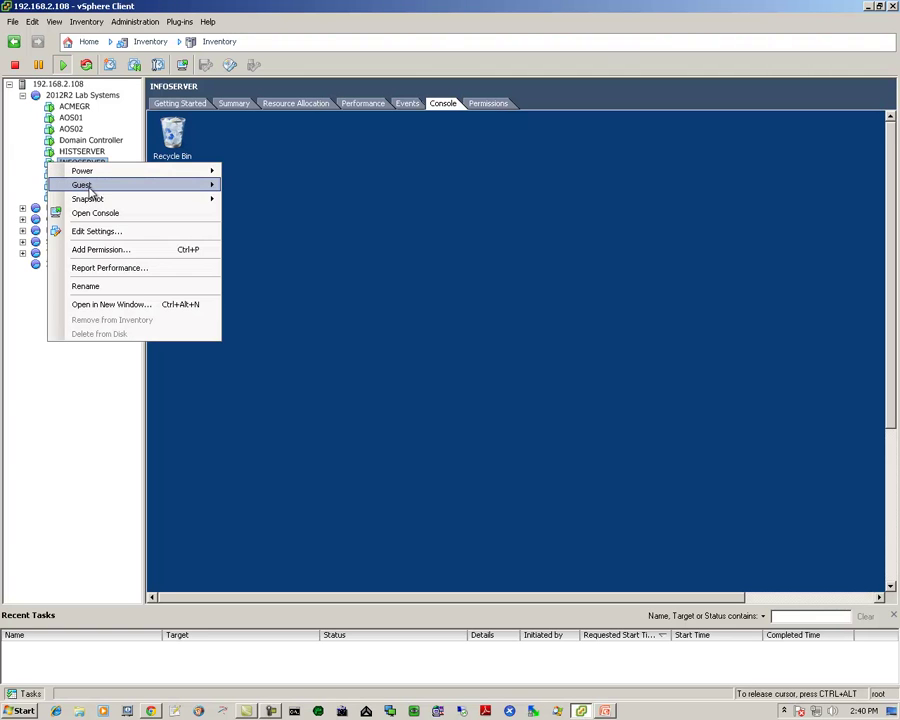
{"action": "mouse_move", "coordinate": [91, 189]}
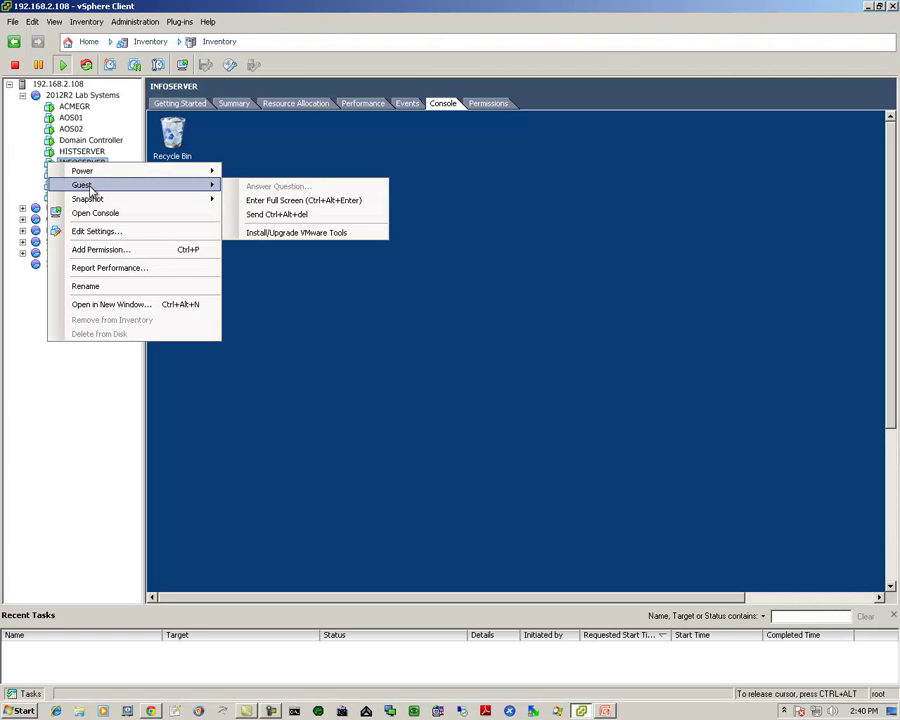
{"action": "left_click", "coordinate": [283, 202]}
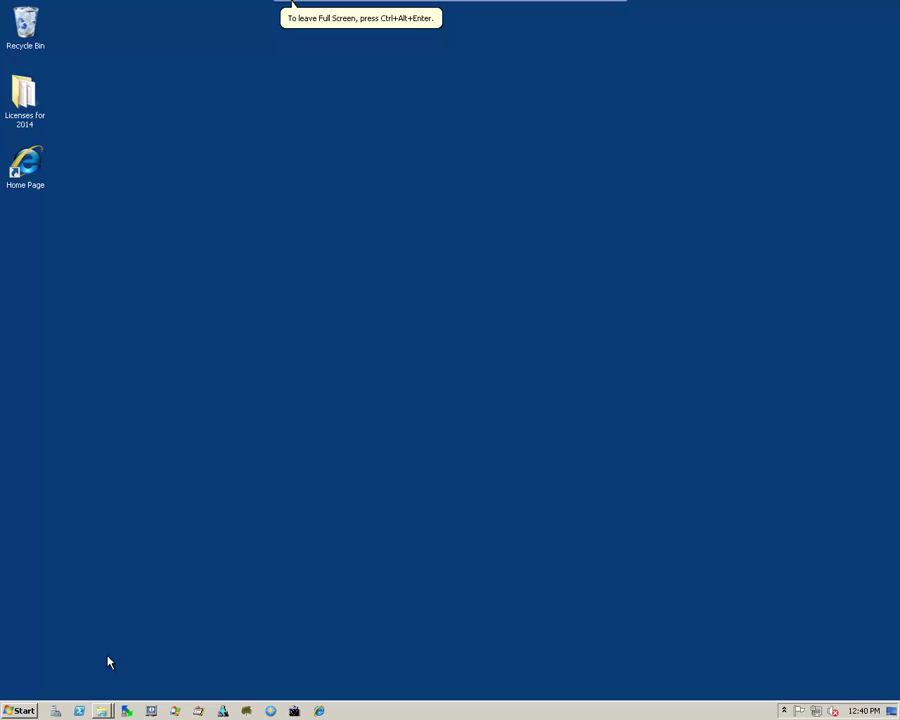
{"action": "left_click", "coordinate": [102, 711]}
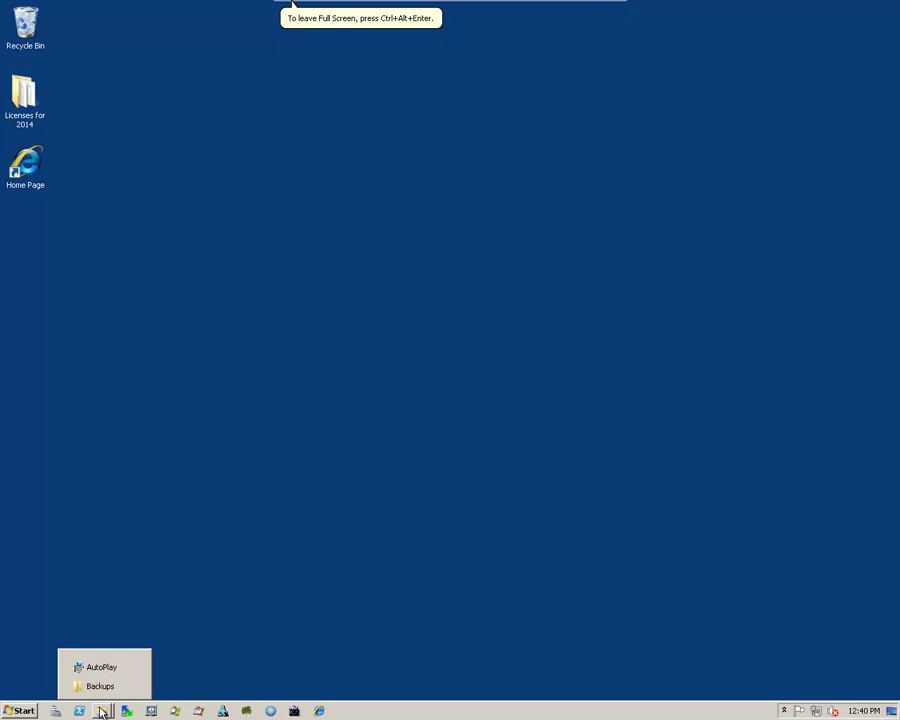
{"action": "left_click", "coordinate": [100, 686]}
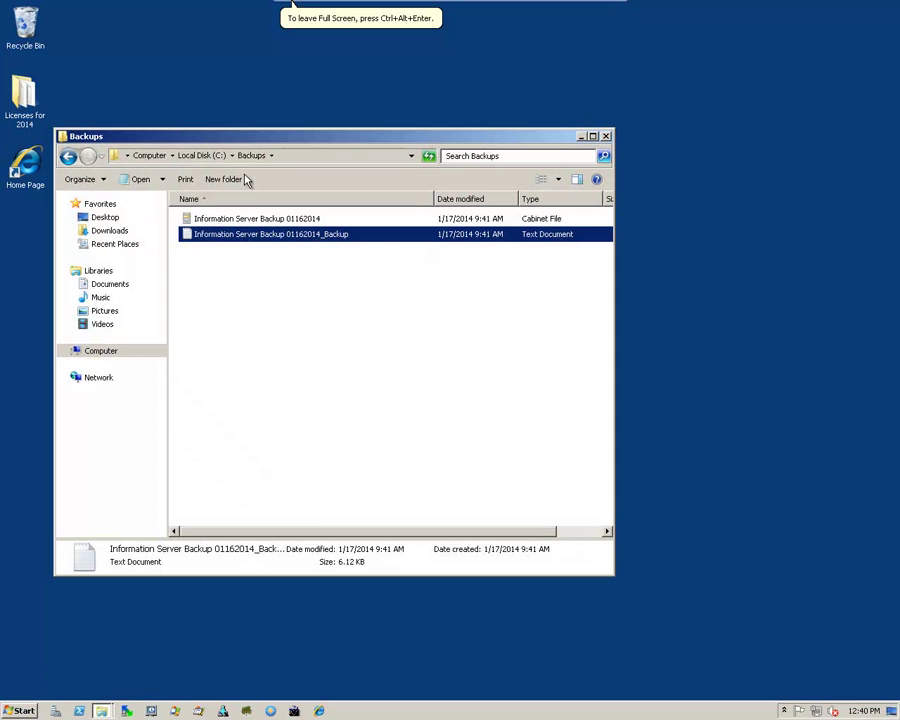
{"action": "left_click", "coordinate": [214, 221]}
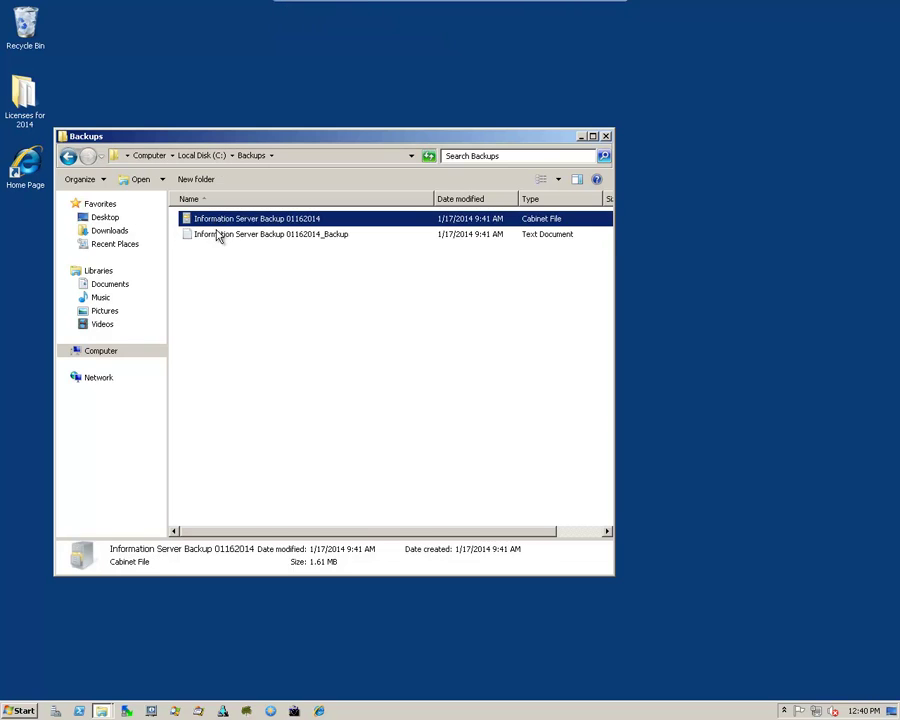
{"action": "left_click", "coordinate": [217, 233]}
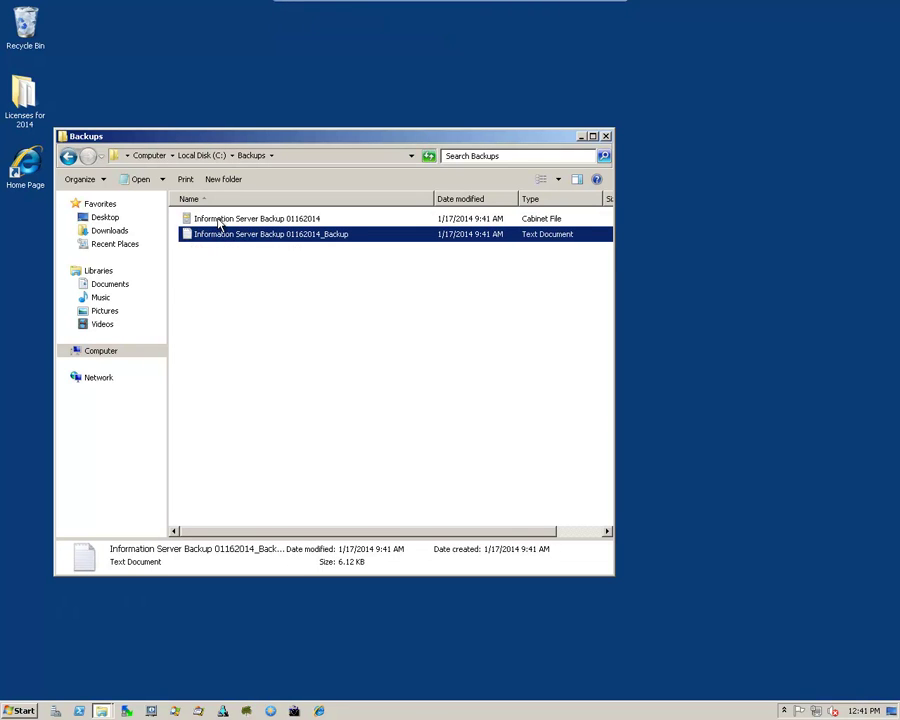
{"action": "left_click", "coordinate": [218, 224]}
{"action": "left_click", "coordinate": [221, 234]}
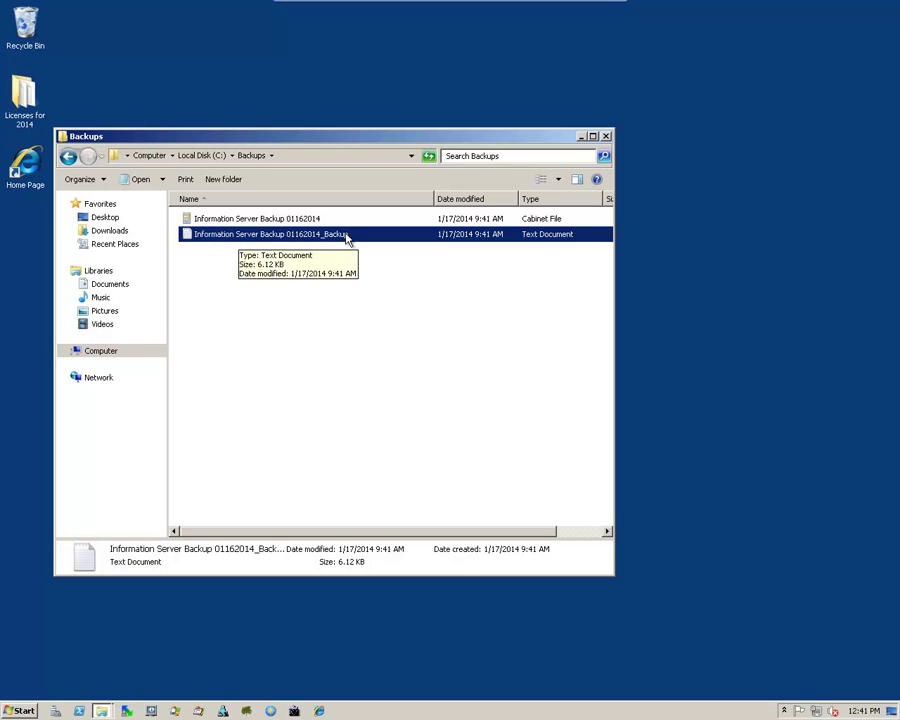
{"action": "left_click", "coordinate": [606, 137]}
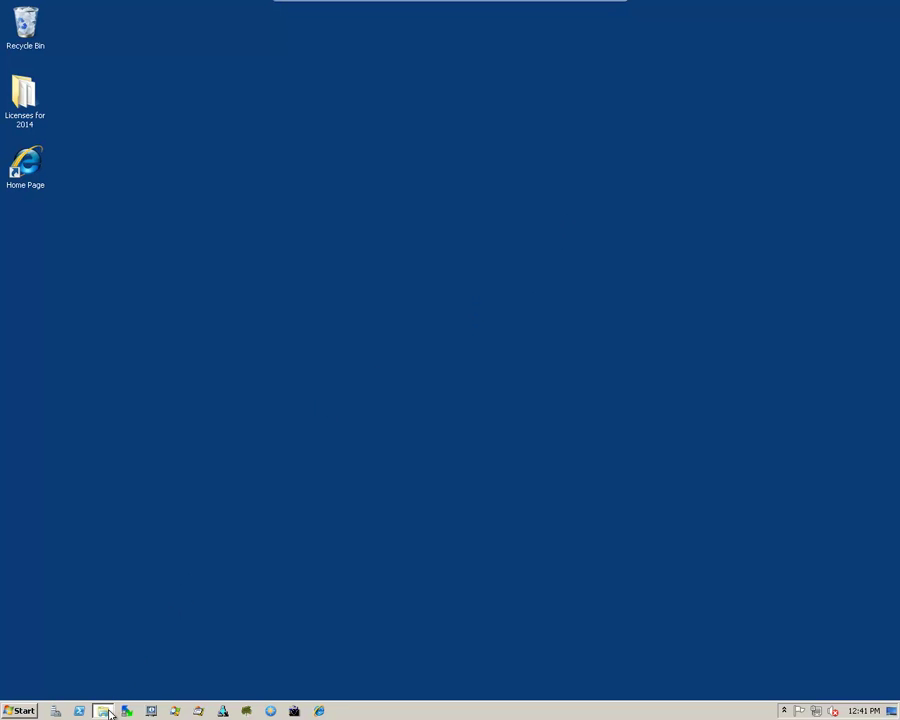
- Restore the AutoPlay window and run setup.exe from the Invensys DVD
{"action": "mouse_move", "coordinate": [104, 710]}
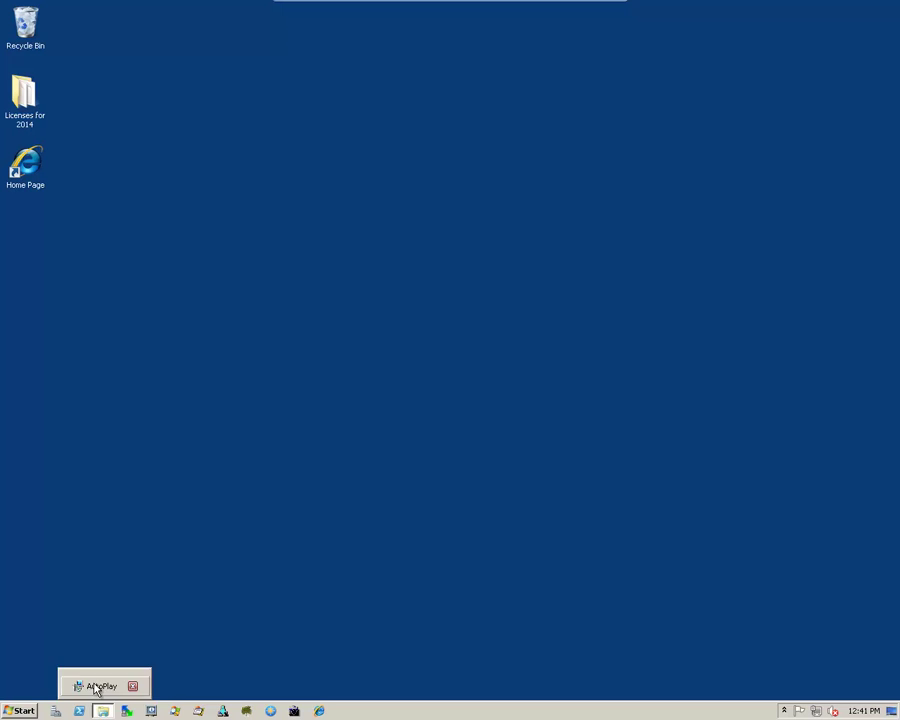
{"action": "left_click", "coordinate": [97, 688]}
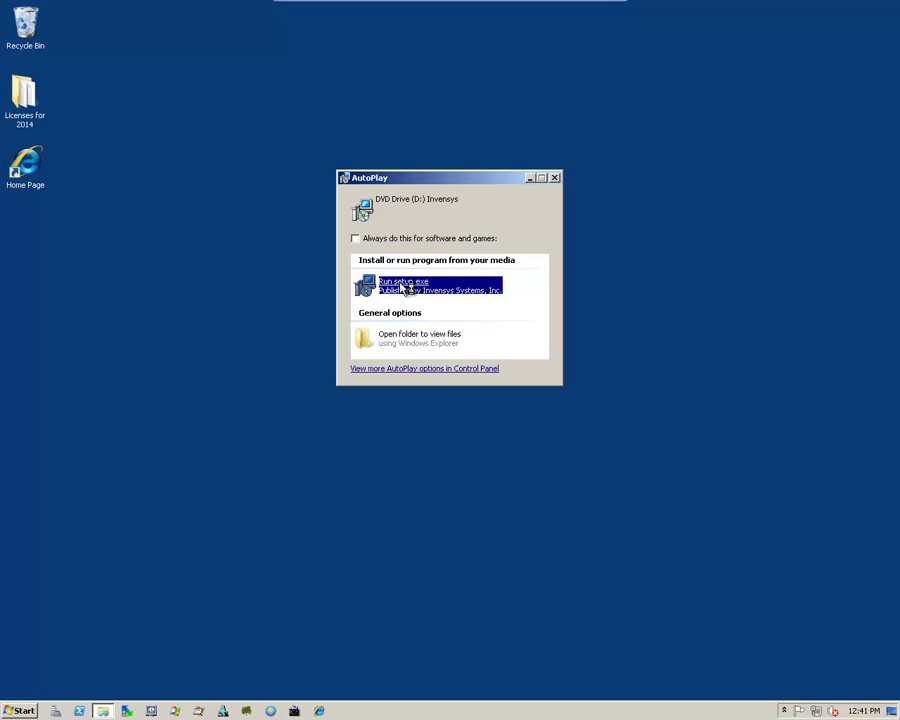
{"action": "left_click", "coordinate": [401, 287]}
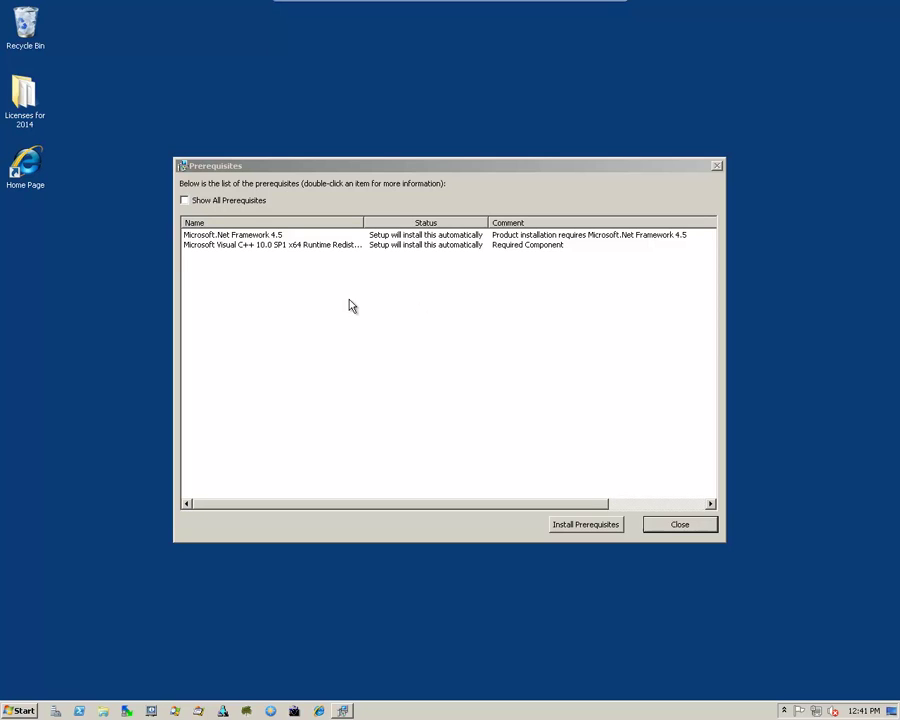
- Install the .NET Framework 4.5 and Visual C++ prerequisites, then continue once both are met
{"action": "left_click", "coordinate": [274, 170]}
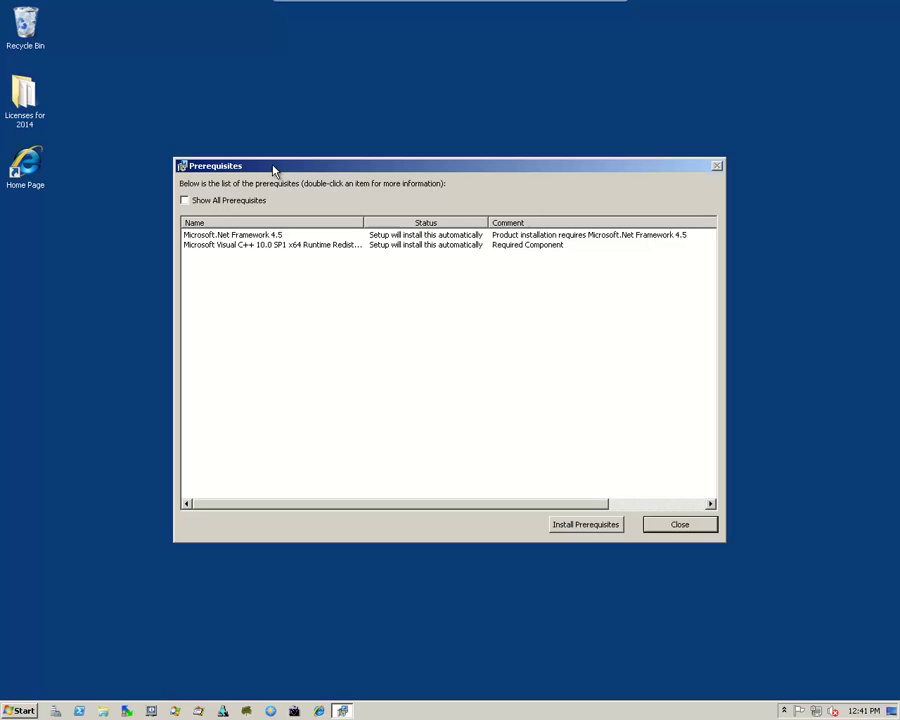
{"action": "left_click", "coordinate": [241, 236]}
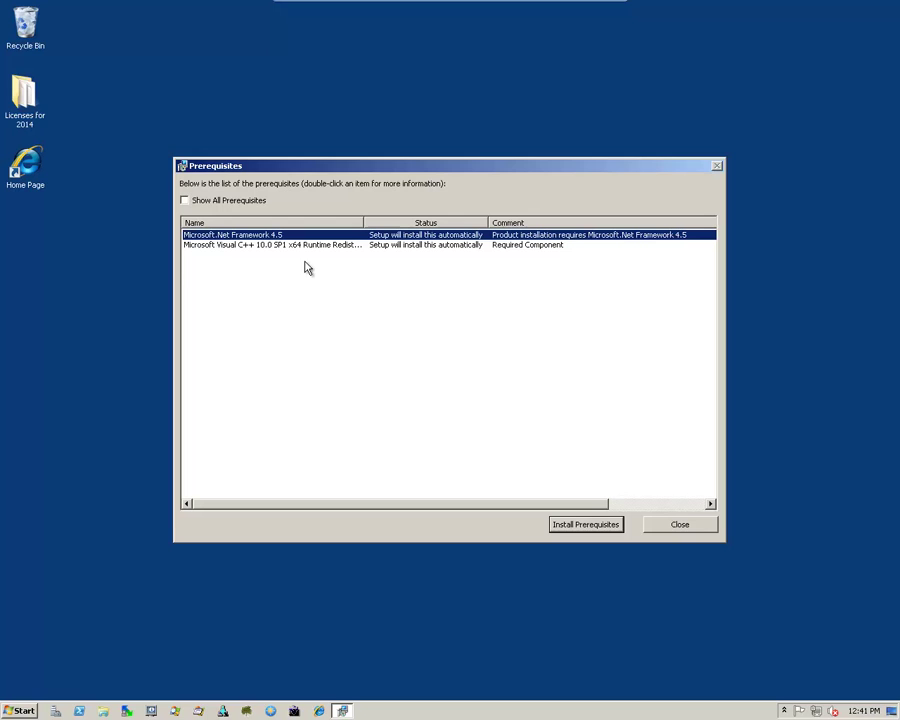
{"action": "left_click", "coordinate": [583, 527]}
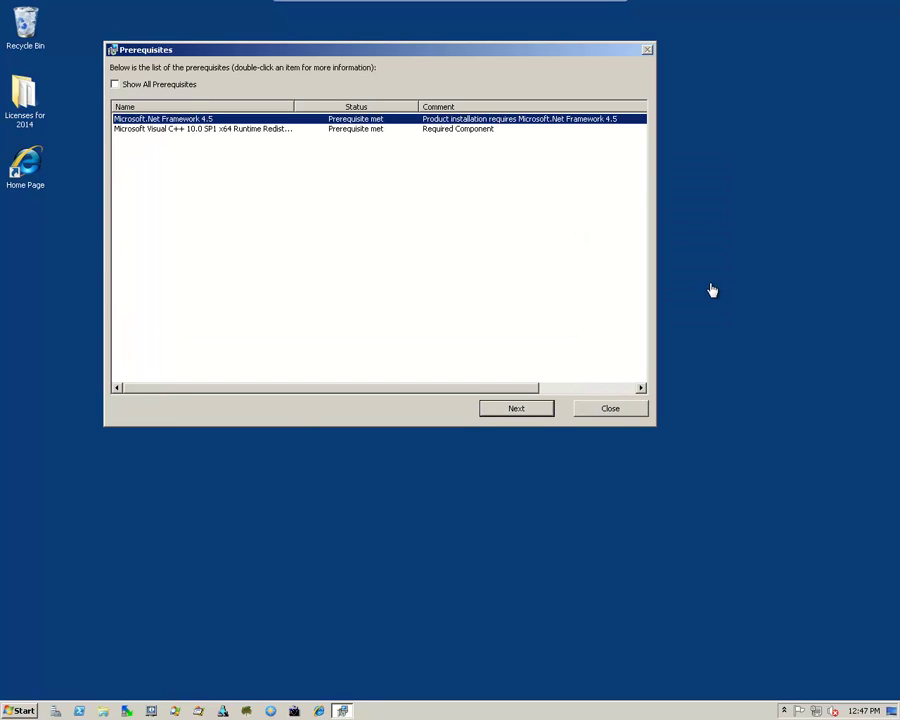
{"action": "left_click", "coordinate": [523, 412]}
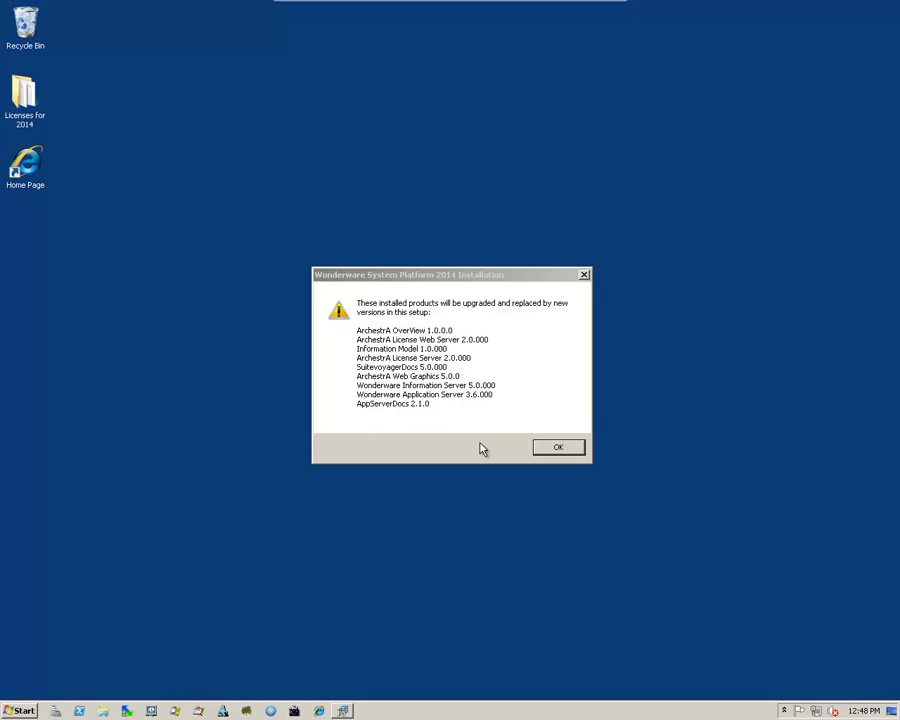
- Accept the Application Server 3.6.000 upgrade notice and select the conflicting aaHistClientReportingService
{"action": "left_click", "coordinate": [560, 449]}
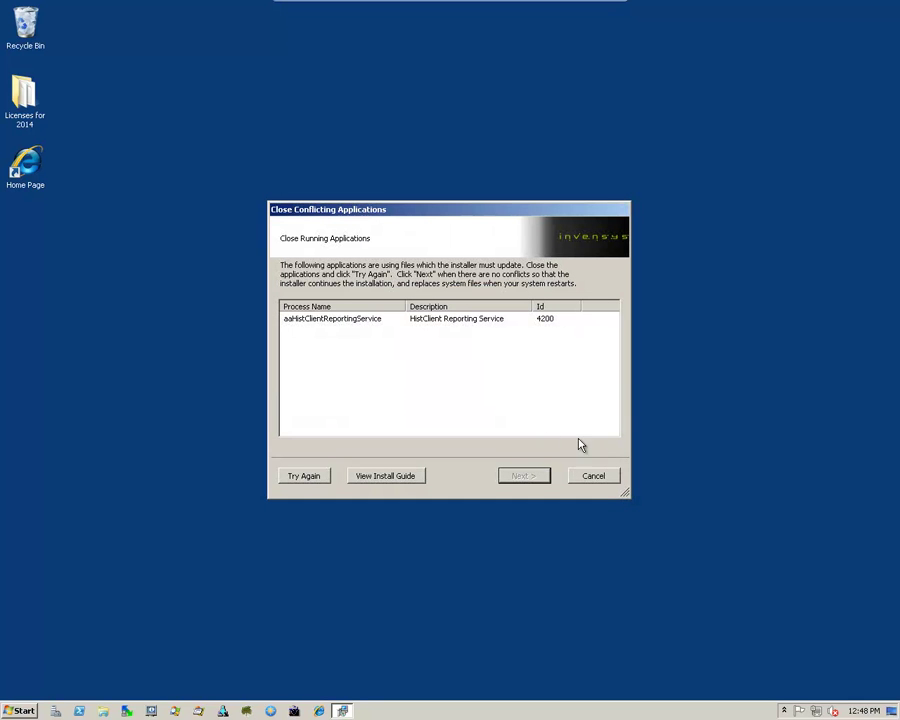
{"action": "left_click", "coordinate": [311, 322]}
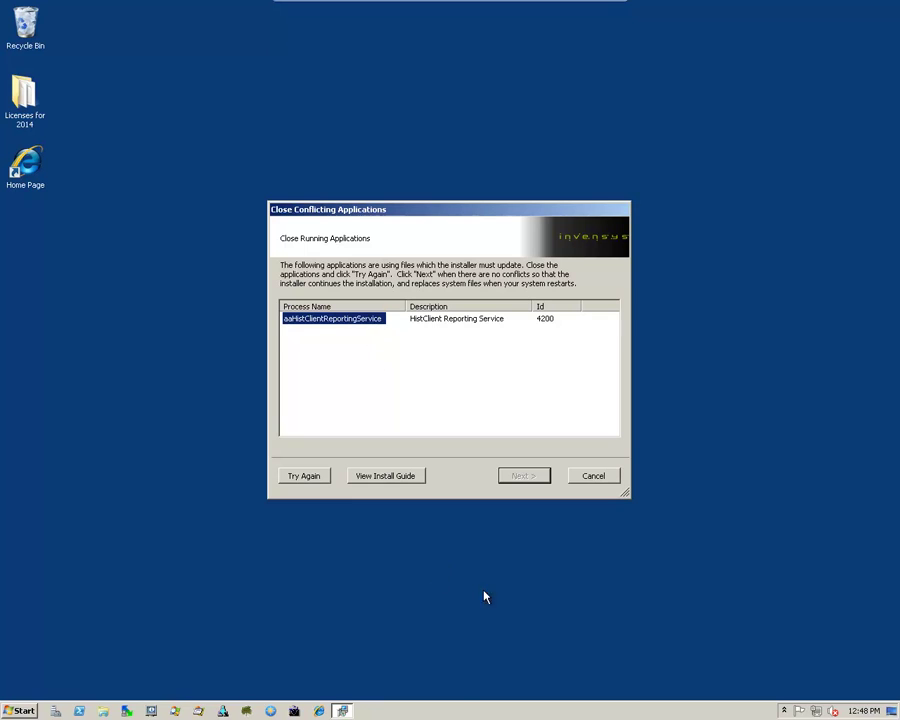
- Open Task Manager maximized with the Image Name column widened to full process names
{"action": "right_click", "coordinate": [410, 712]}
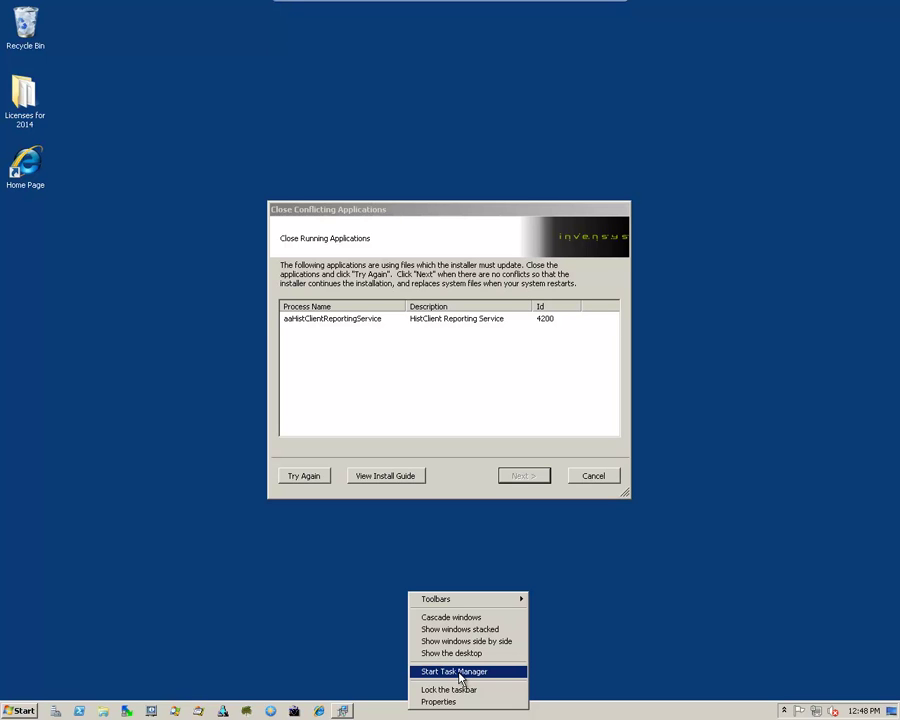
{"action": "left_click", "coordinate": [459, 674]}
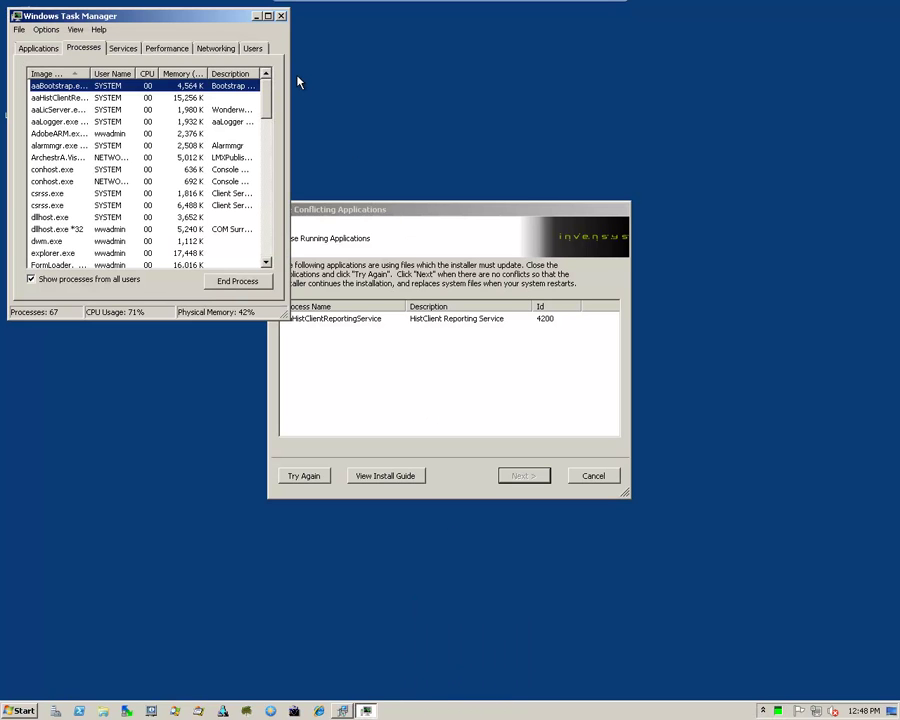
{"action": "left_click_drag", "start_coordinate": [190, 20], "coordinate": [448, 188]}
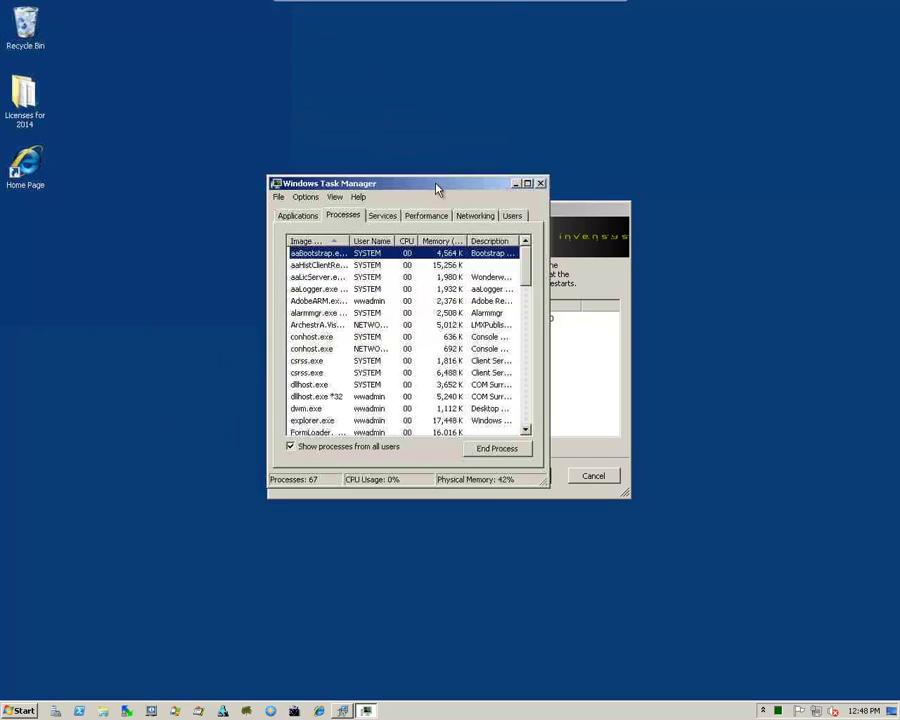
{"action": "left_click", "coordinate": [527, 183]}
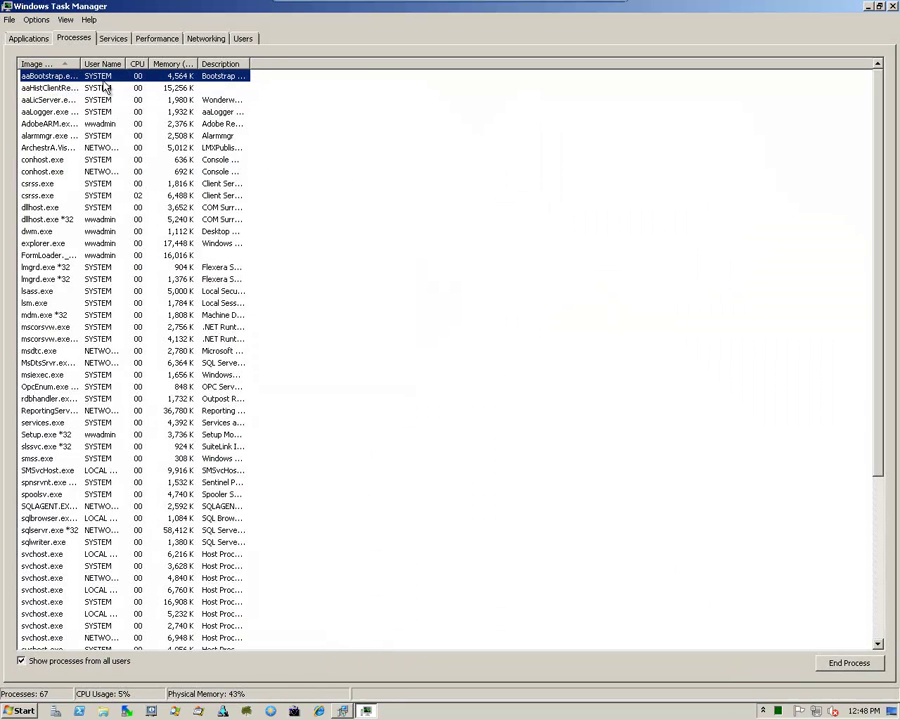
{"action": "double_click", "coordinate": [81, 63]}
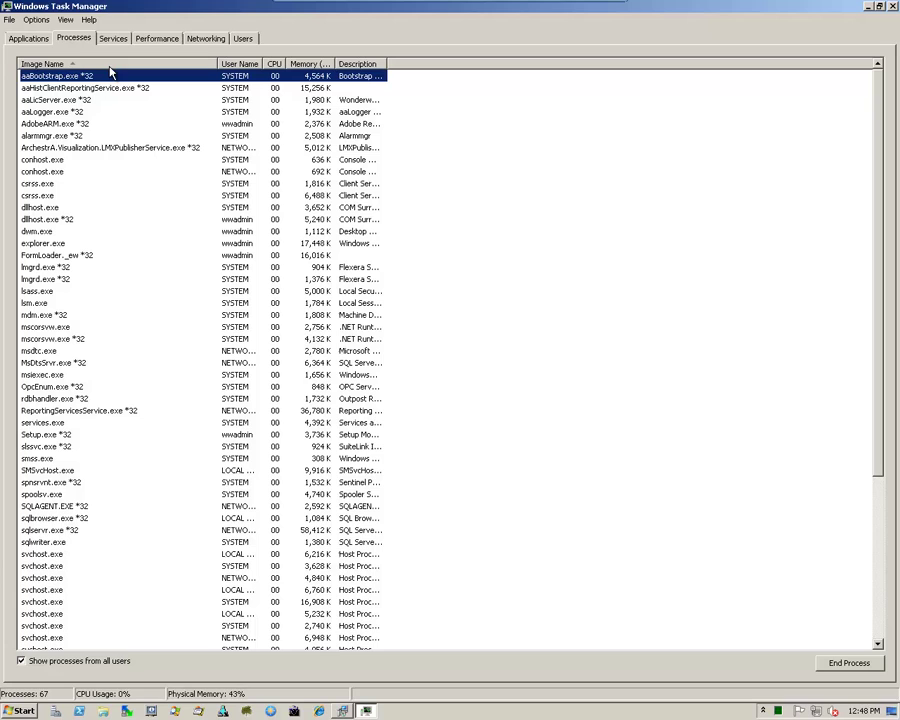
- End the aaHistClientReportingService.exe *32 process and close Task Manager
{"action": "left_click", "coordinate": [38, 88]}
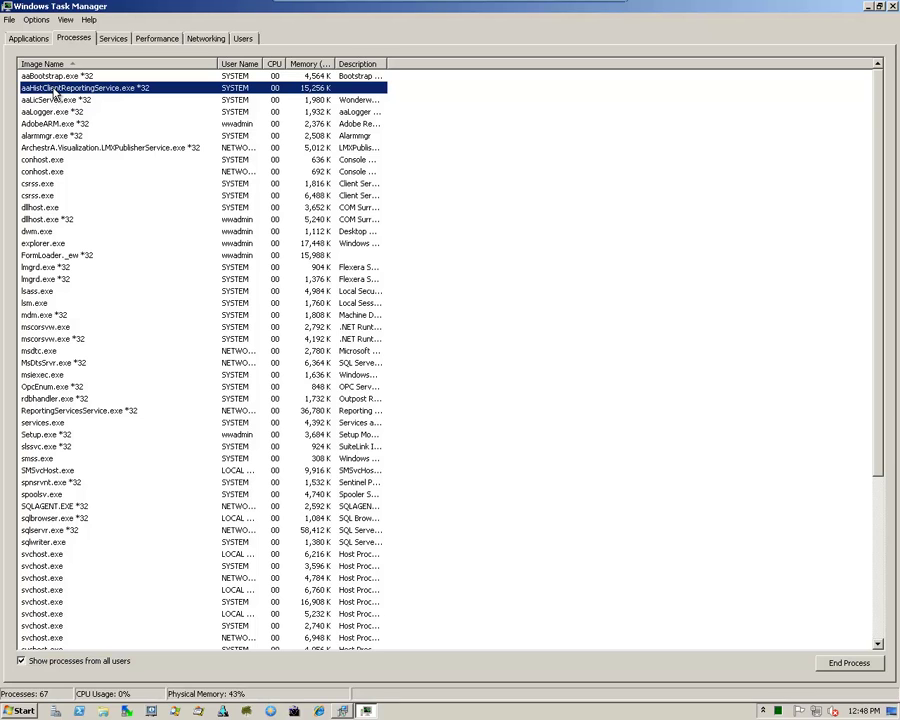
{"action": "right_click", "coordinate": [55, 91]}
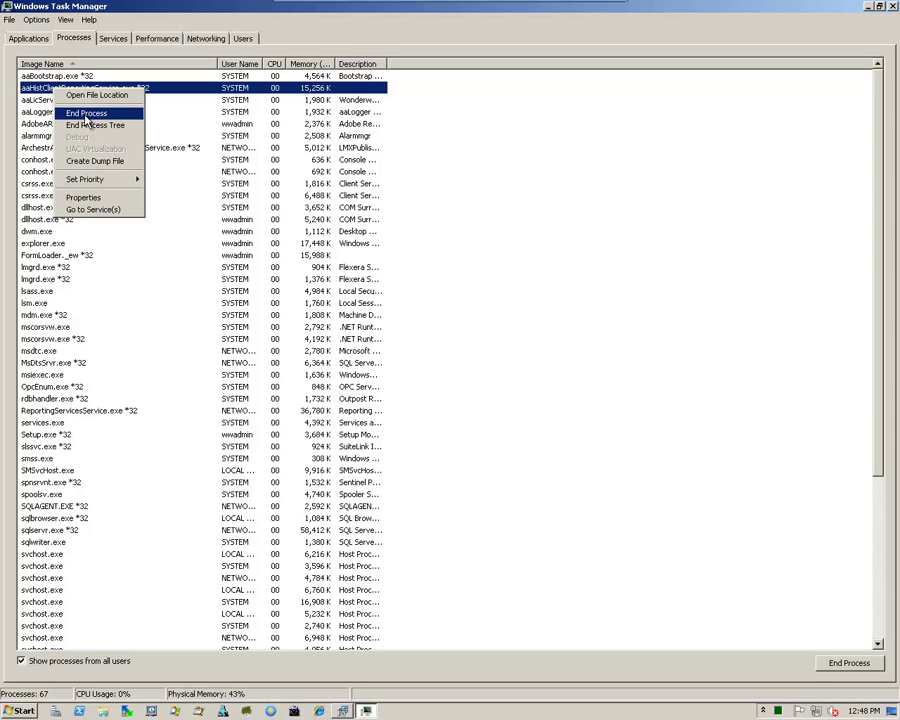
{"action": "left_click", "coordinate": [87, 114]}
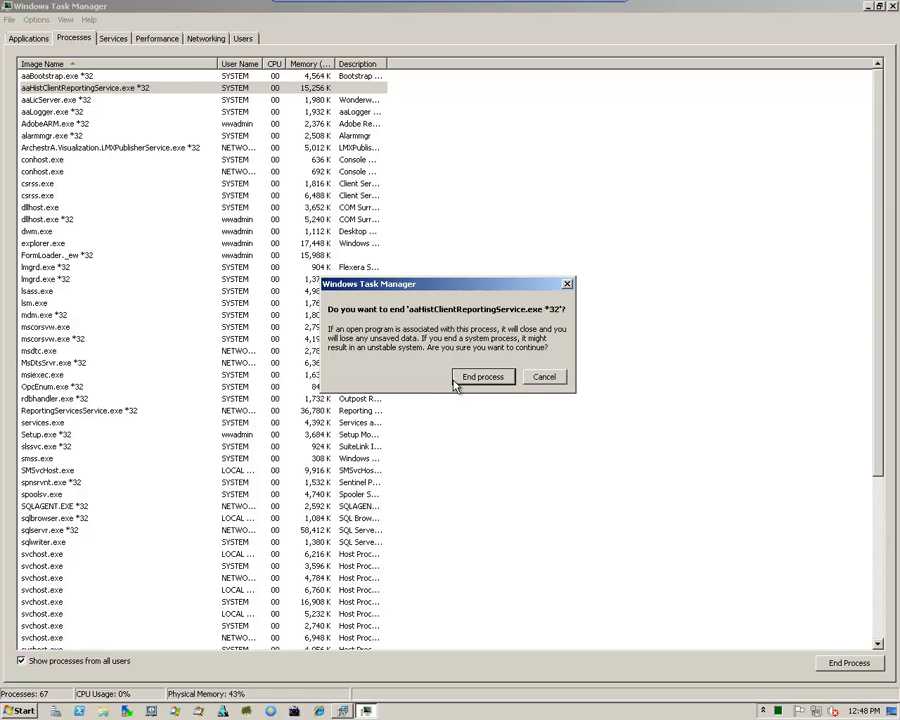
{"action": "left_click", "coordinate": [481, 378]}
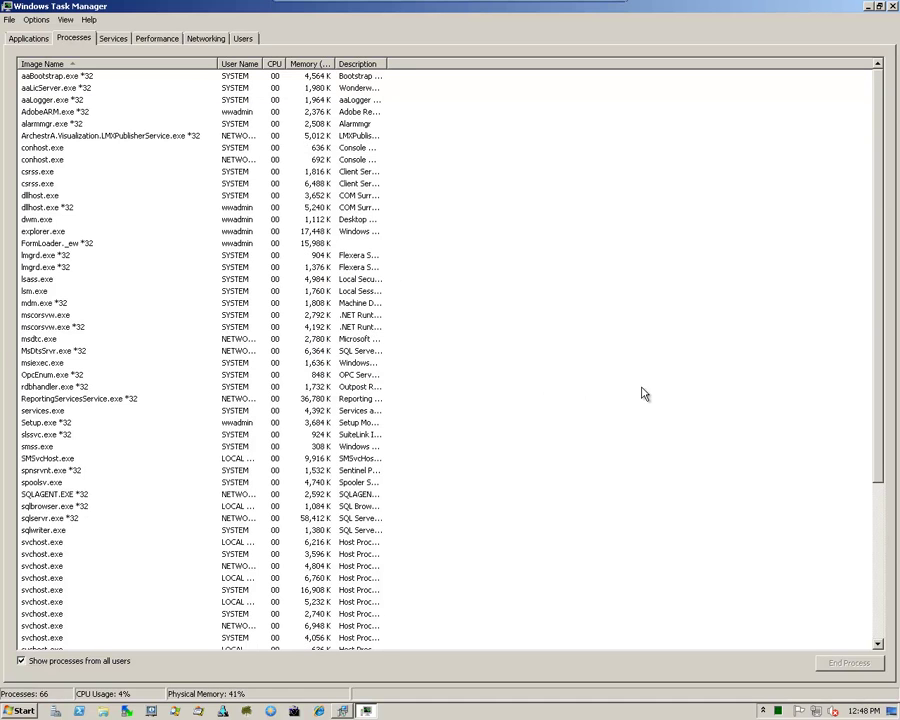
{"action": "left_click", "coordinate": [893, 7]}
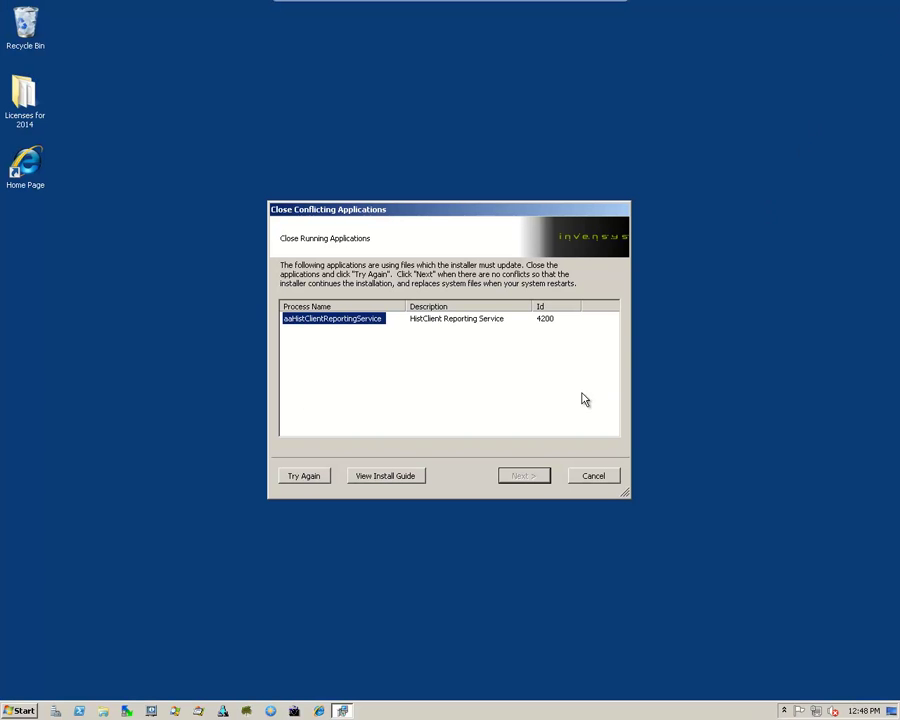
- Recheck for conflicting applications until clear, then pass the upgrade readiness checks
{"action": "left_click", "coordinate": [300, 478]}
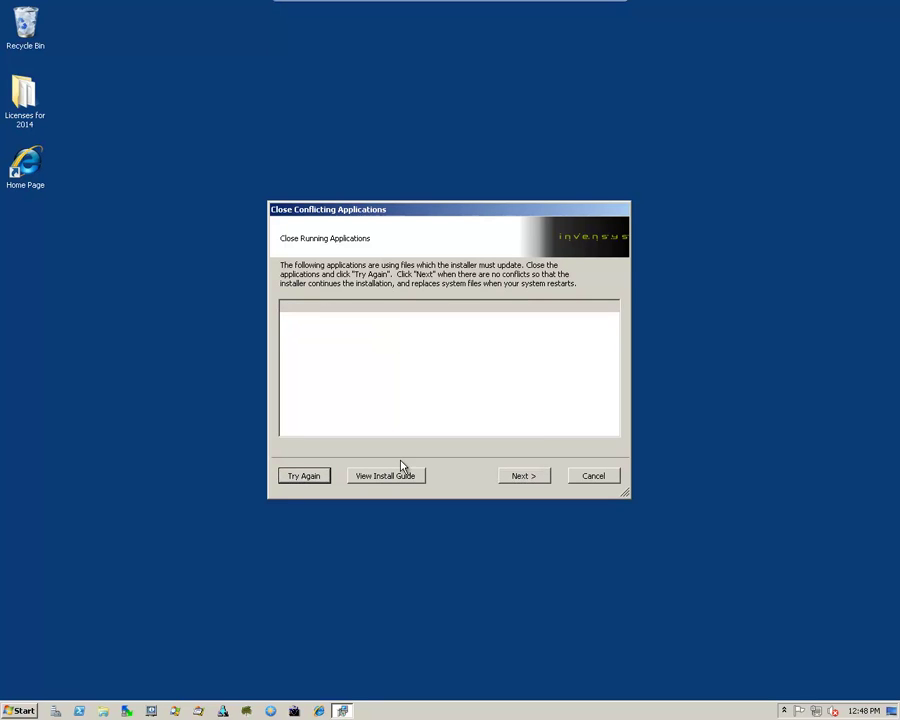
{"action": "left_click", "coordinate": [526, 476]}
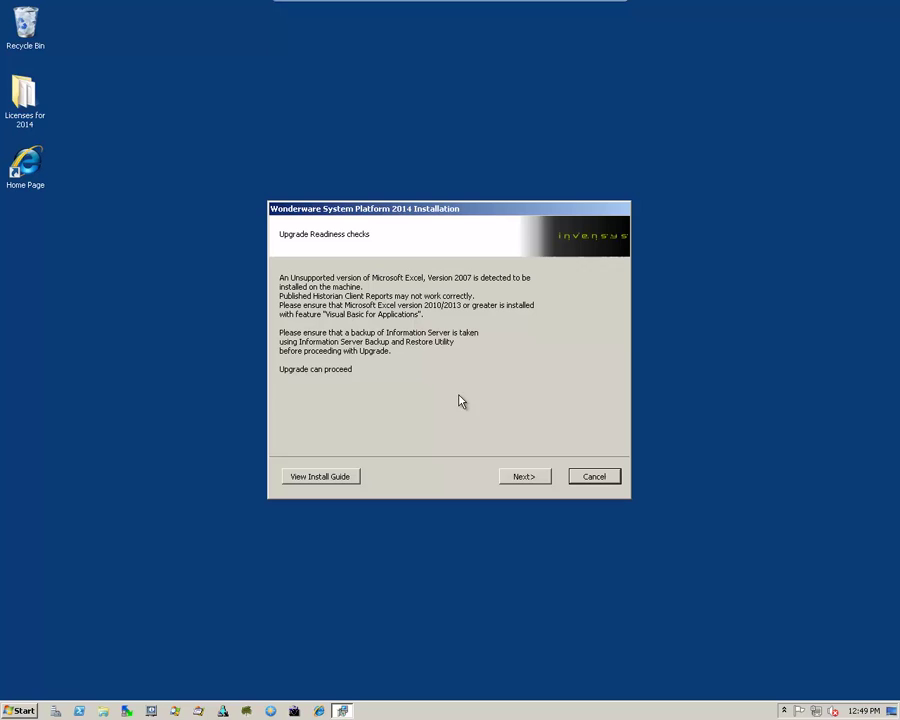
{"action": "left_click", "coordinate": [489, 211]}
- Move past the features and prerequisites pages to the Ready to Upgrade the Application summary
{"action": "left_click", "coordinate": [524, 477]}
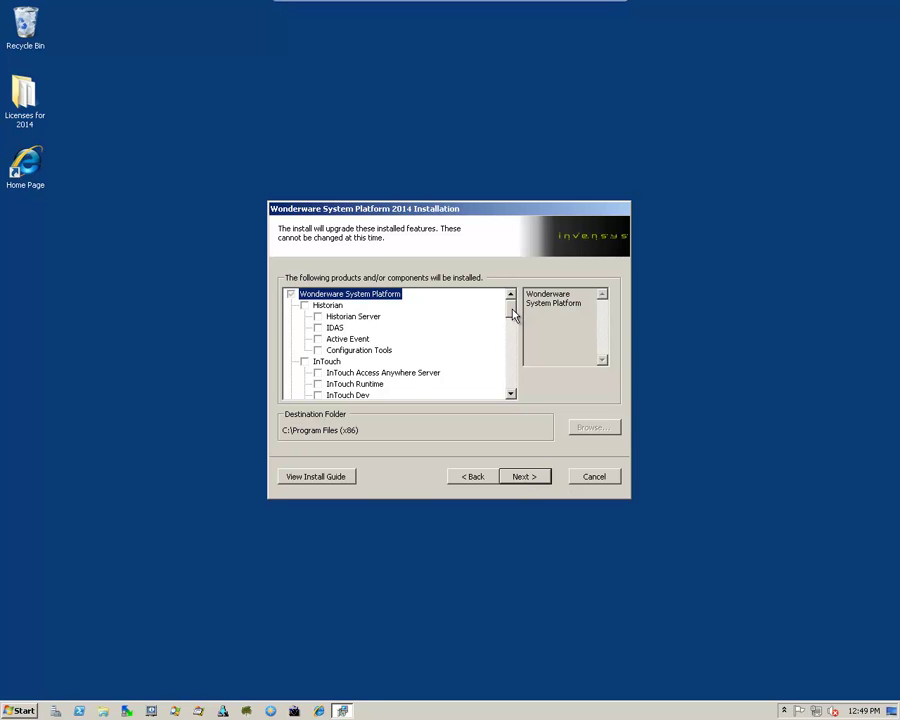
{"action": "left_click_drag", "start_coordinate": [512, 314], "coordinate": [518, 390]}
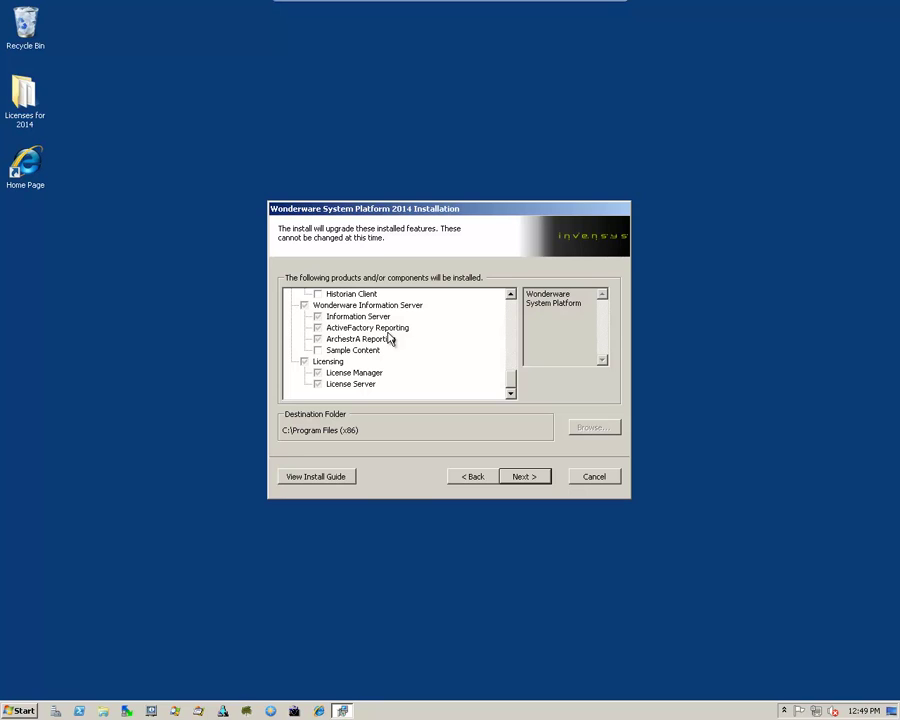
{"action": "left_click", "coordinate": [524, 477]}
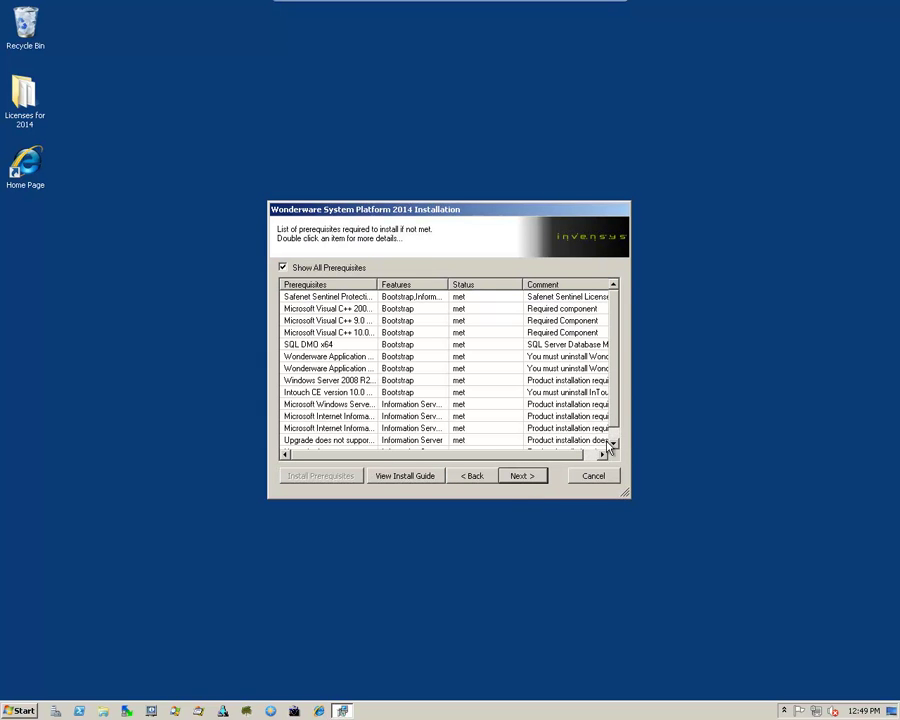
{"action": "left_click_drag", "start_coordinate": [615, 382], "coordinate": [622, 356]}
{"action": "left_click", "coordinate": [522, 477]}
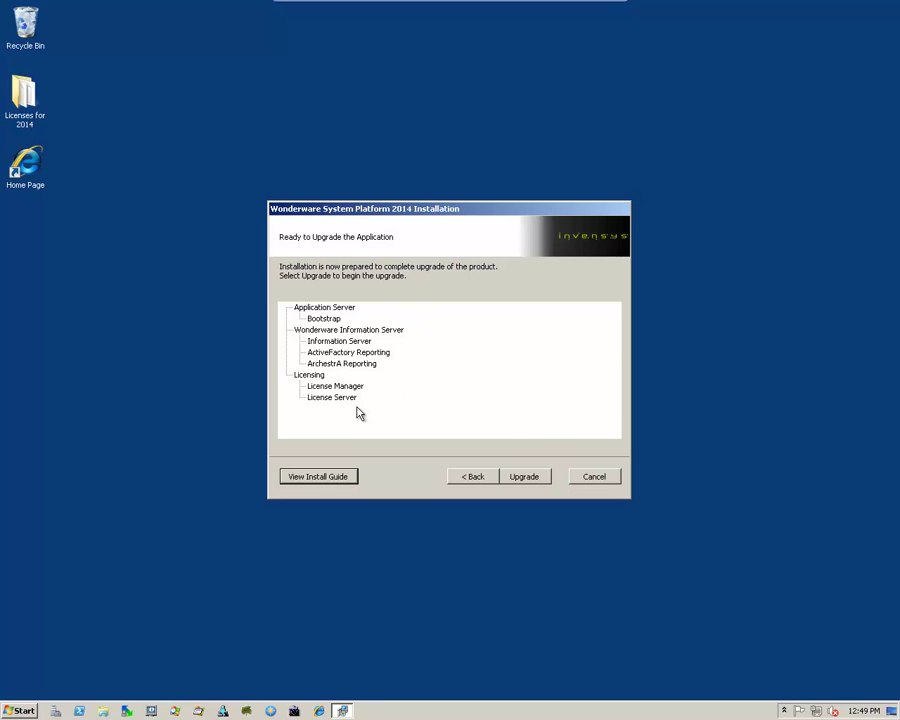
- Start upgrading the Application Server, Information Server and Licensing components
{"action": "left_click", "coordinate": [524, 477]}
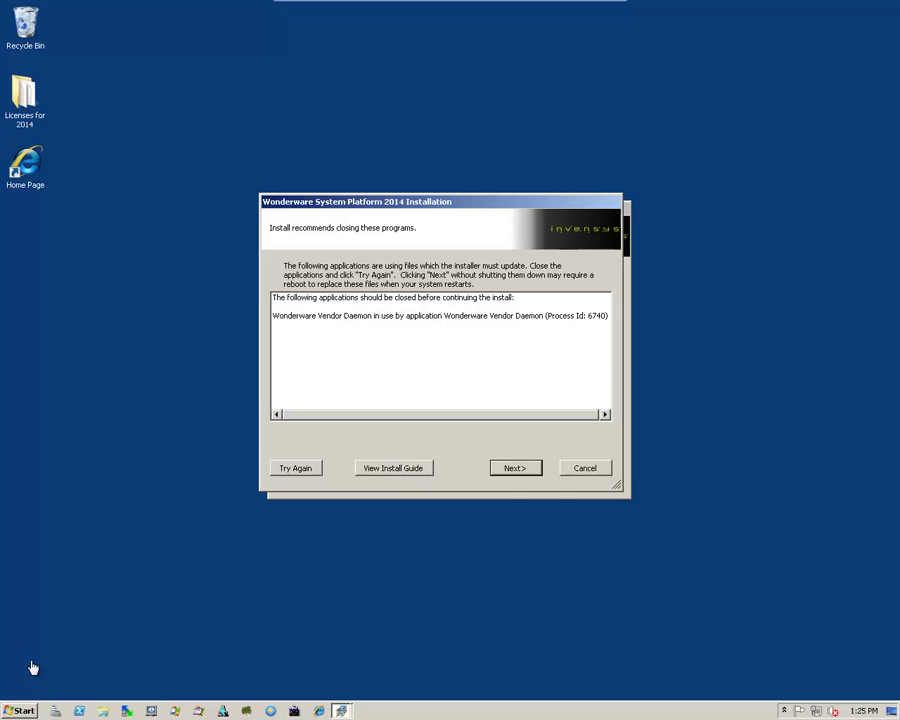
- Launch ArchestrA License Manager from Start and decline remote license management
{"action": "left_click", "coordinate": [24, 708]}
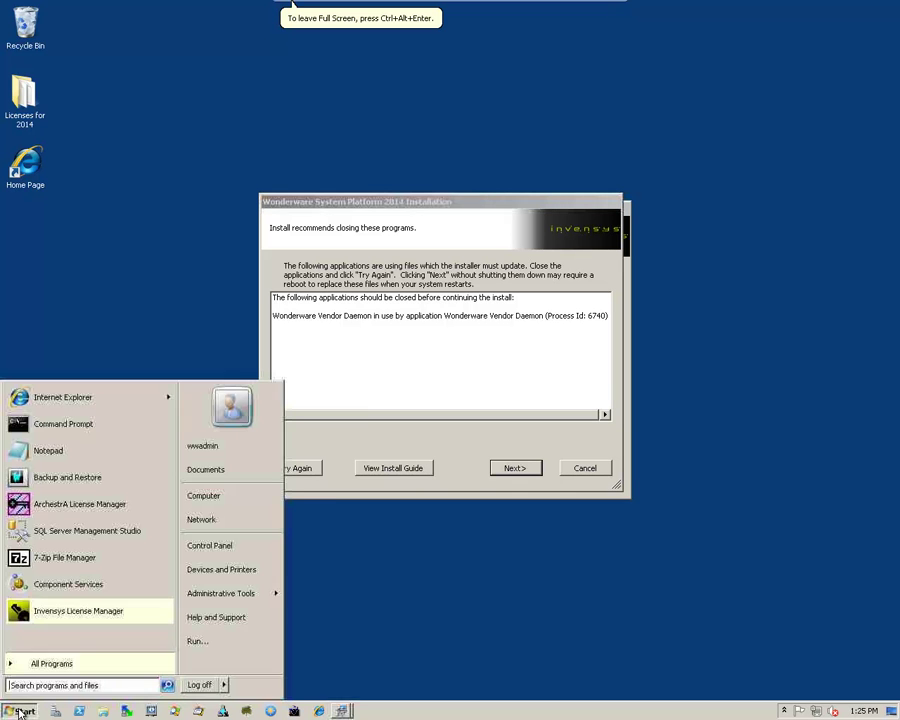
{"action": "left_click", "coordinate": [50, 509]}
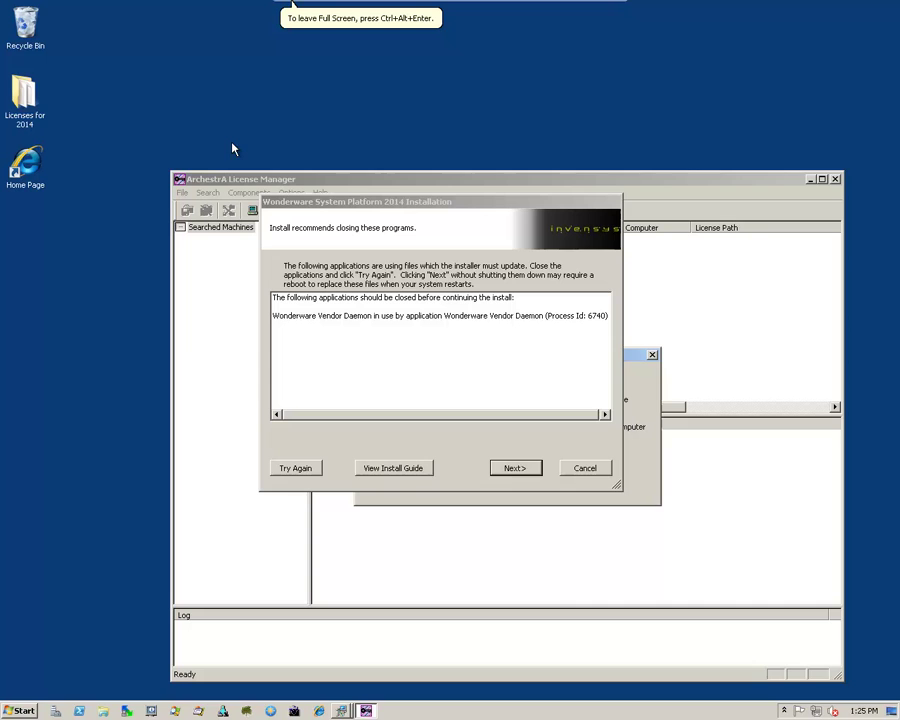
{"action": "left_click_drag", "start_coordinate": [408, 205], "coordinate": [540, 259]}
{"action": "left_click_drag", "start_coordinate": [652, 355], "coordinate": [730, 473]}
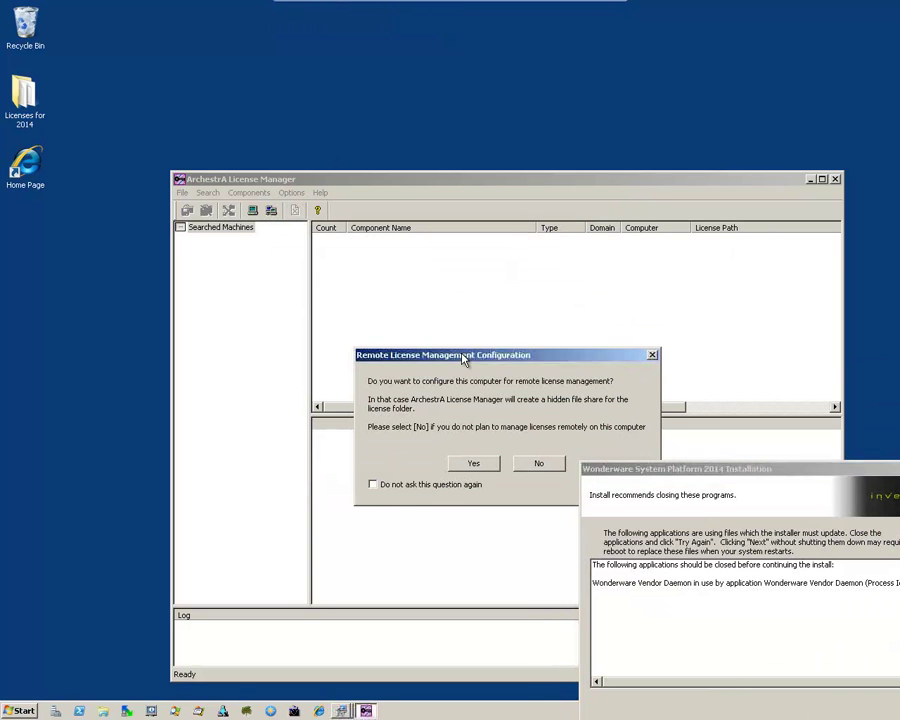
{"action": "left_click", "coordinate": [533, 463]}
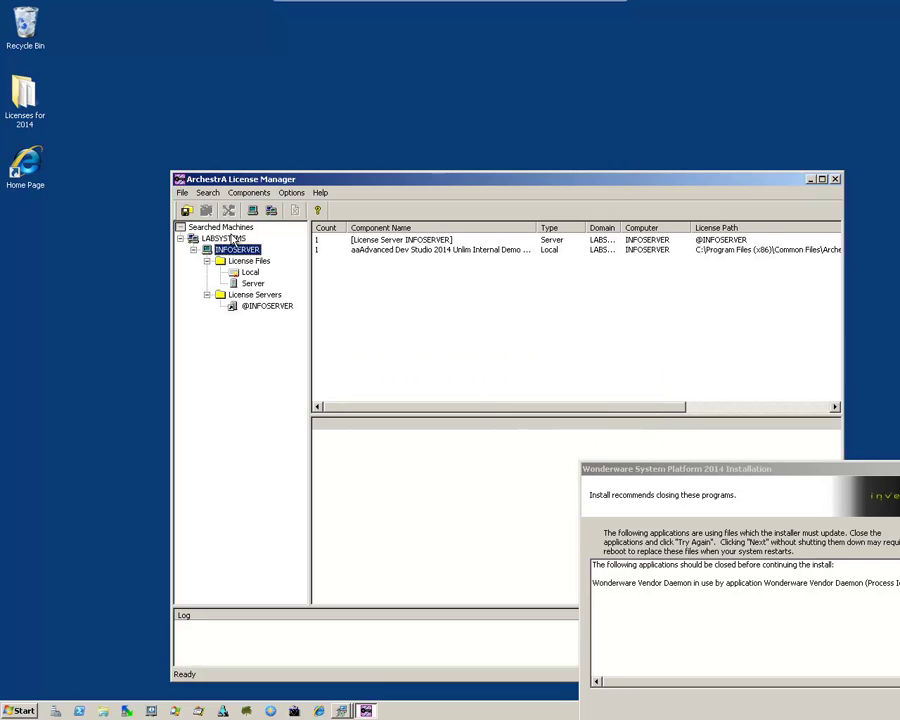
- Stop the INFOSERVER license server from the Server license entry and close License Manager
{"action": "left_click", "coordinate": [251, 284]}
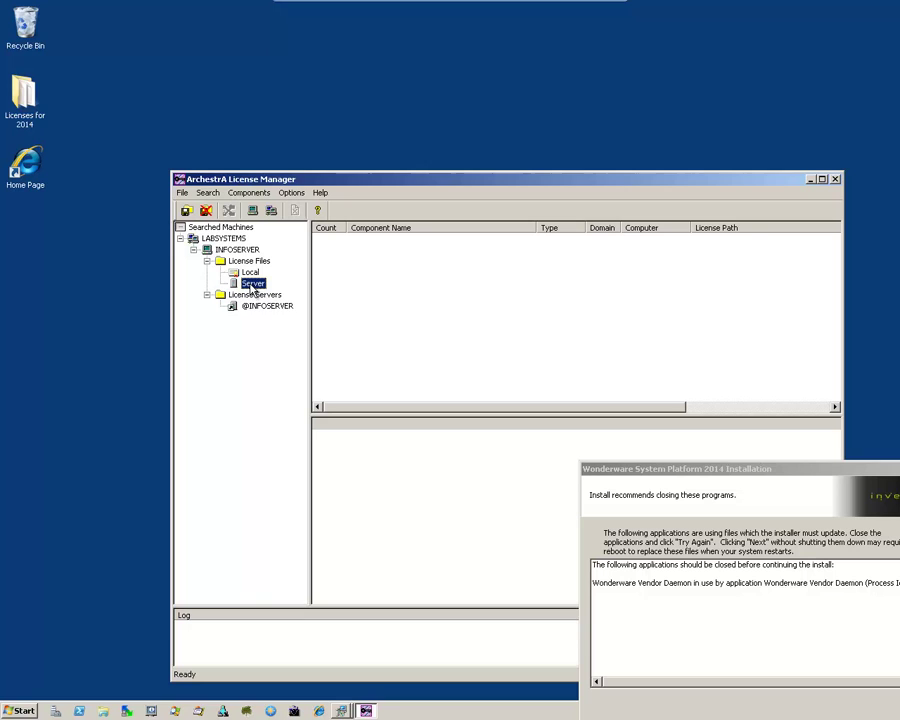
{"action": "right_click", "coordinate": [253, 287]}
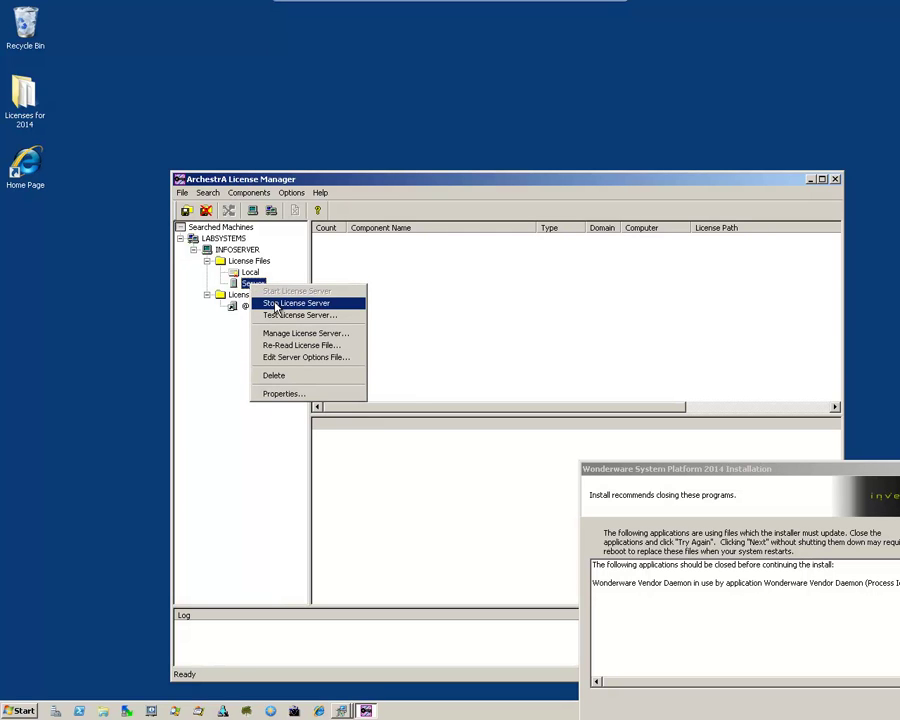
{"action": "left_click", "coordinate": [276, 304]}
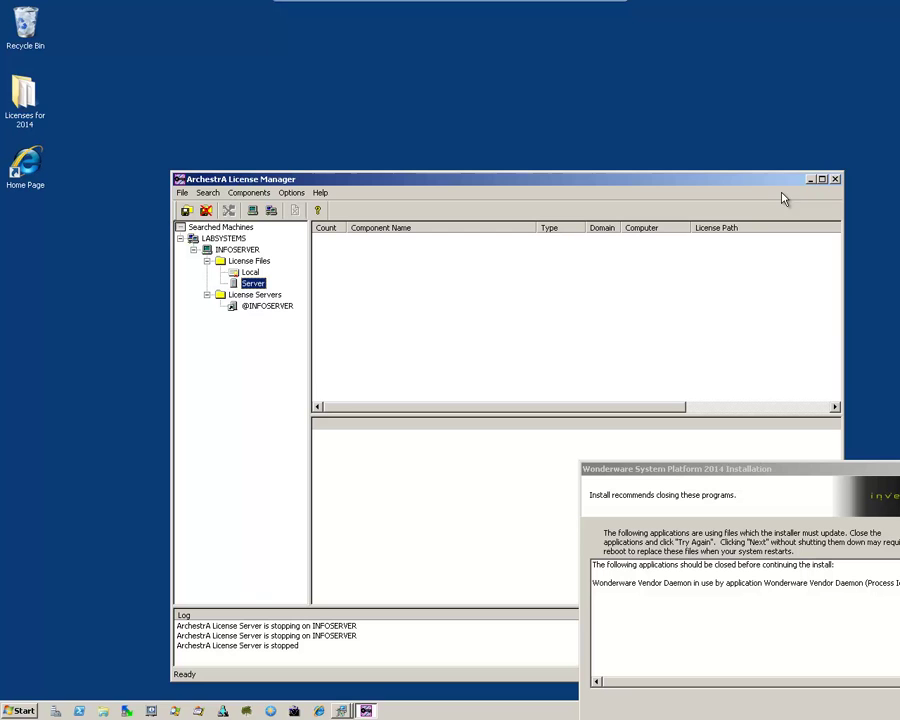
{"action": "left_click", "coordinate": [835, 179]}
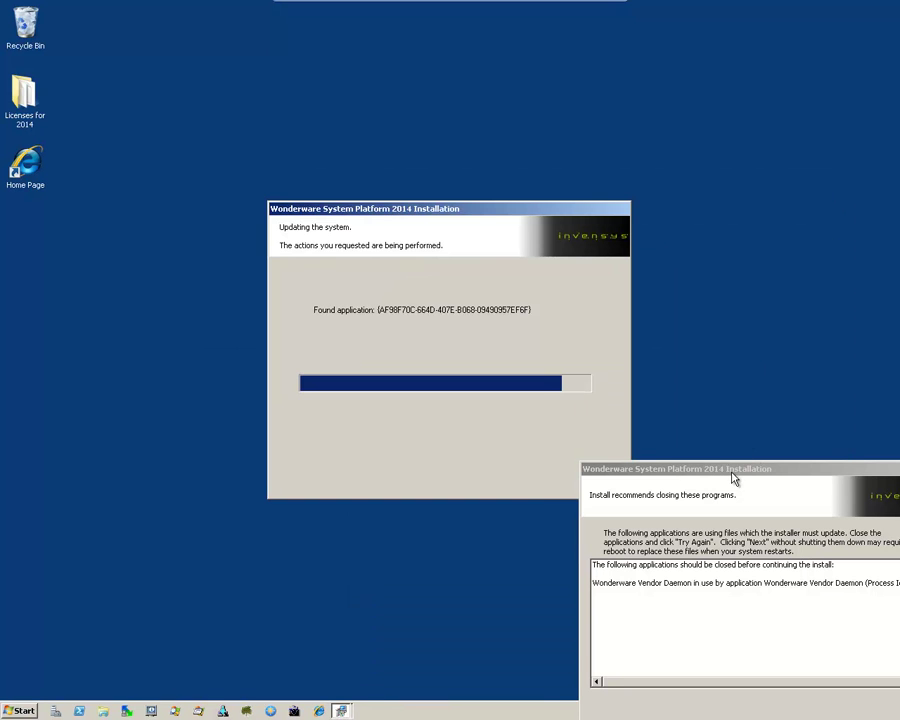
- Recentre the programs-in-use dialog and retry so the upgrade runs to completion
{"action": "left_click_drag", "start_coordinate": [733, 476], "coordinate": [420, 194]}
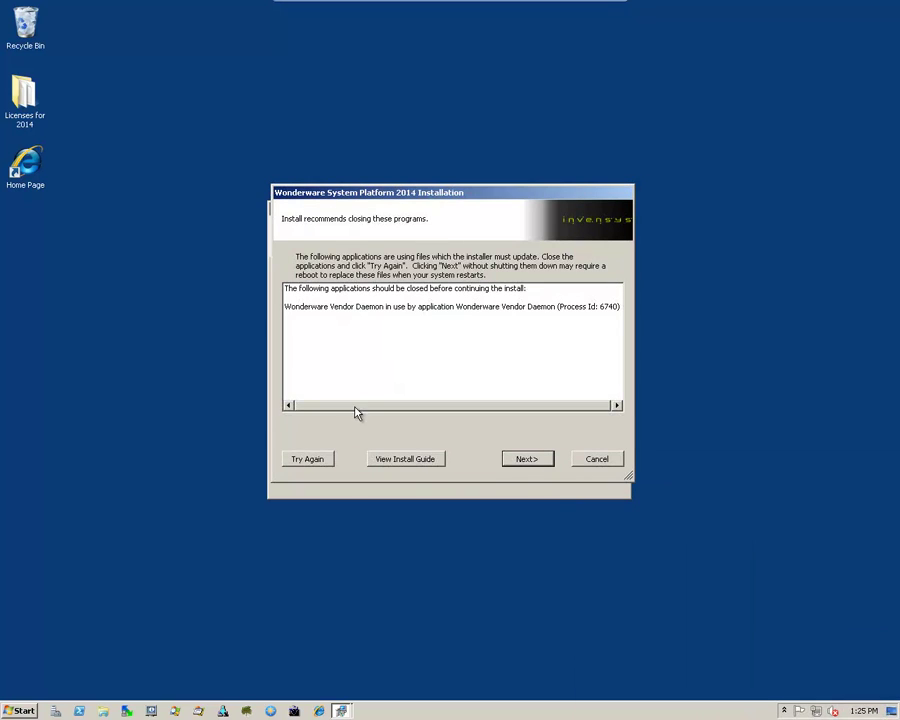
{"action": "left_click", "coordinate": [305, 460]}
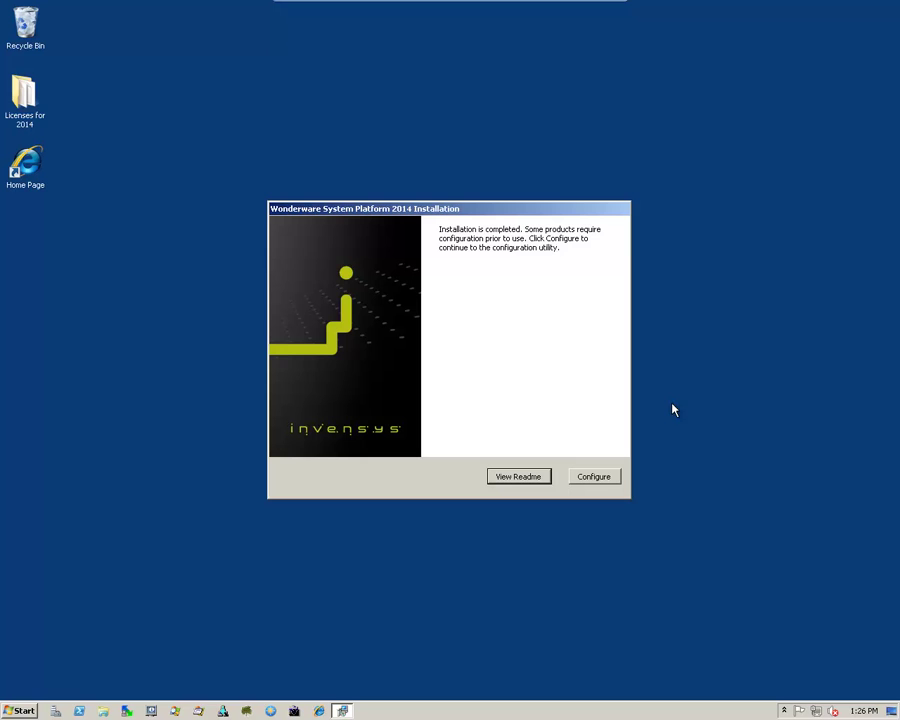
- Finish the System Platform 2014 installer by rebooting now and dismissing the log-off notice
{"action": "left_click", "coordinate": [593, 477]}
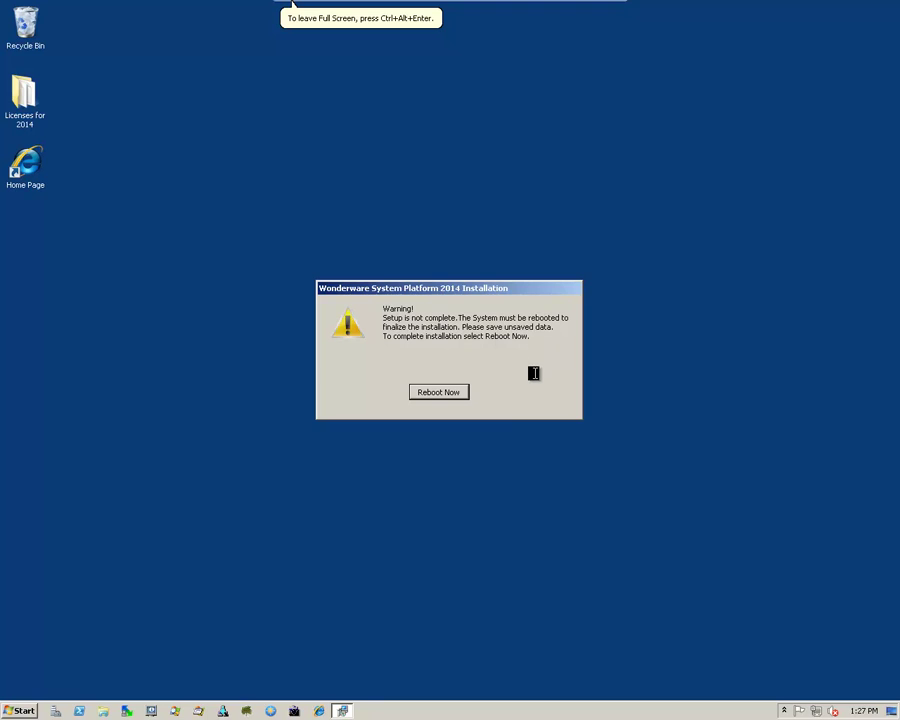
{"action": "left_click", "coordinate": [436, 392]}
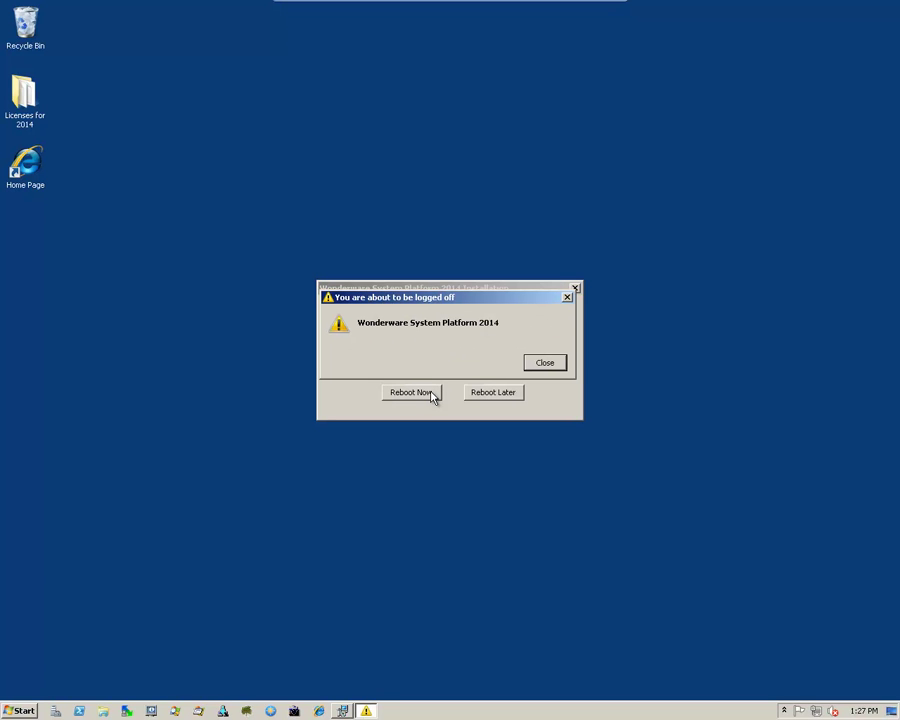
{"action": "left_click", "coordinate": [555, 366]}
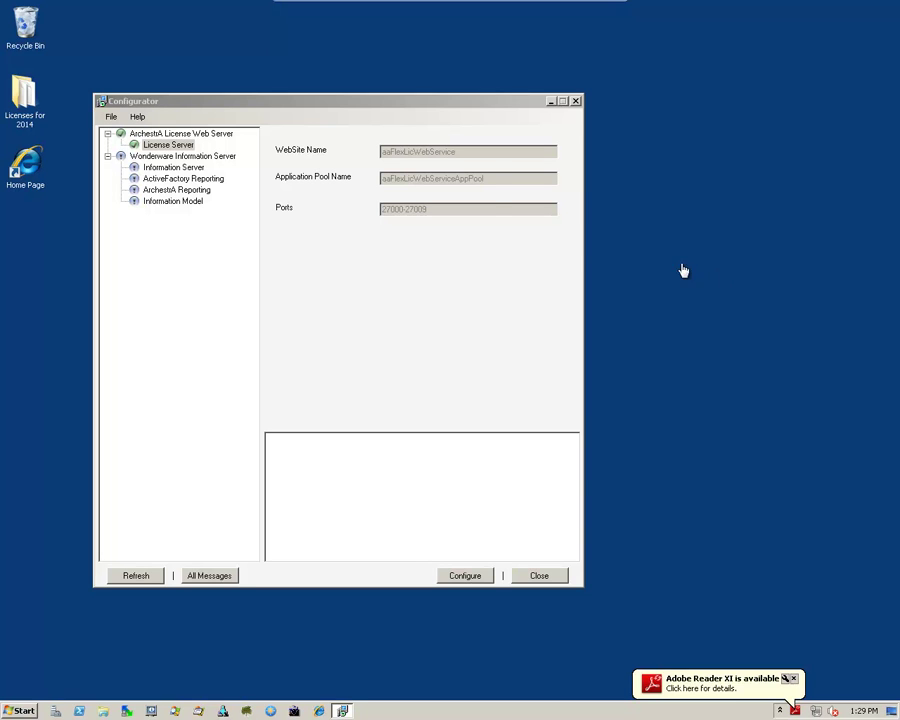
- Configure Information Server with SQL authentication, entering the database login and application account passwords
{"action": "left_click", "coordinate": [229, 103]}
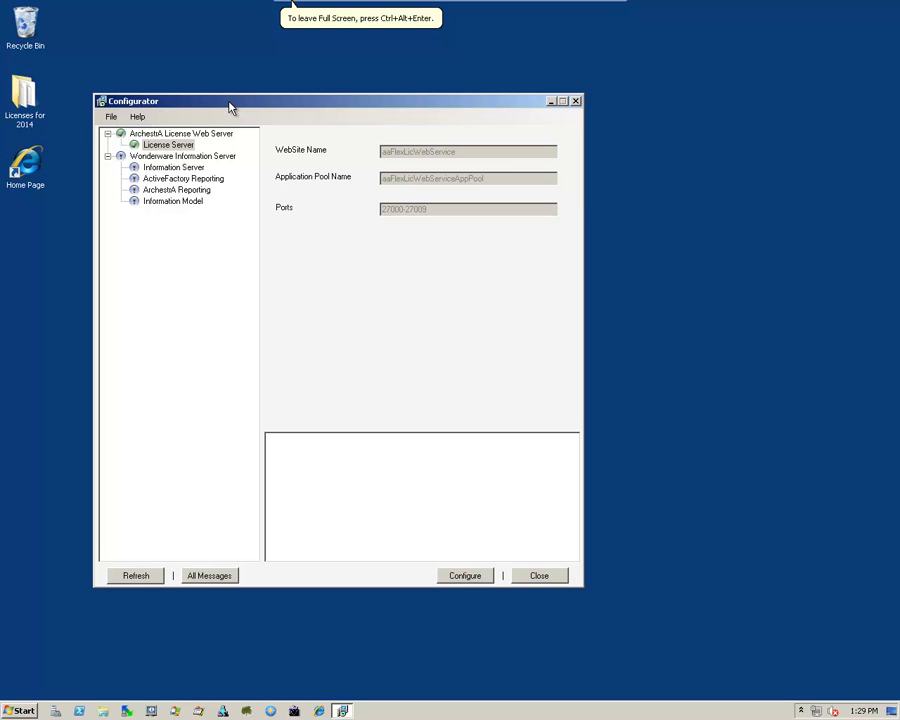
{"action": "left_click_drag", "start_coordinate": [229, 107], "coordinate": [324, 135]}
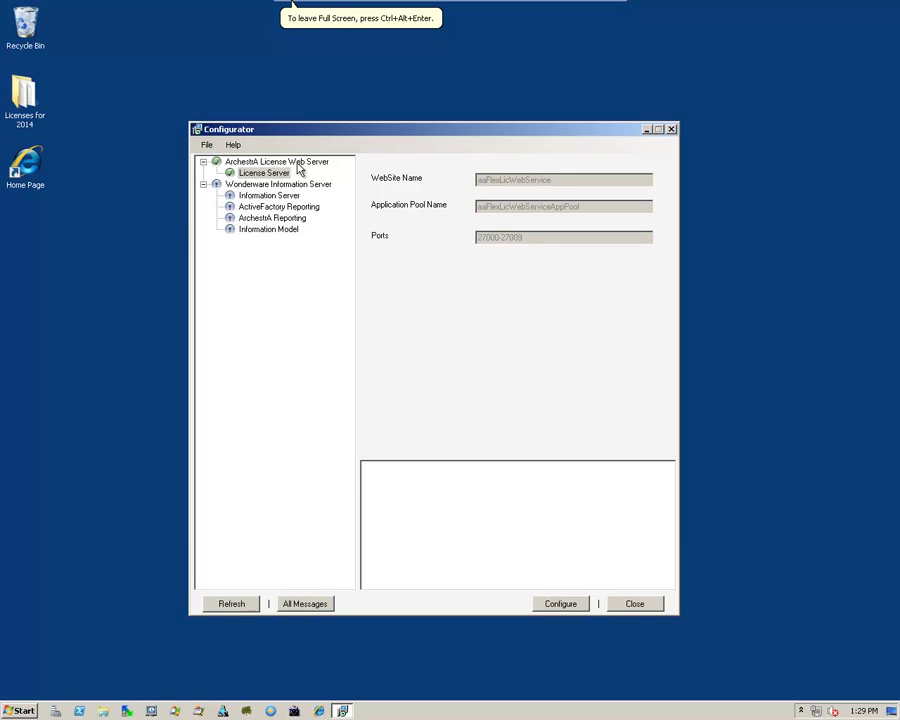
{"action": "left_click", "coordinate": [256, 198]}
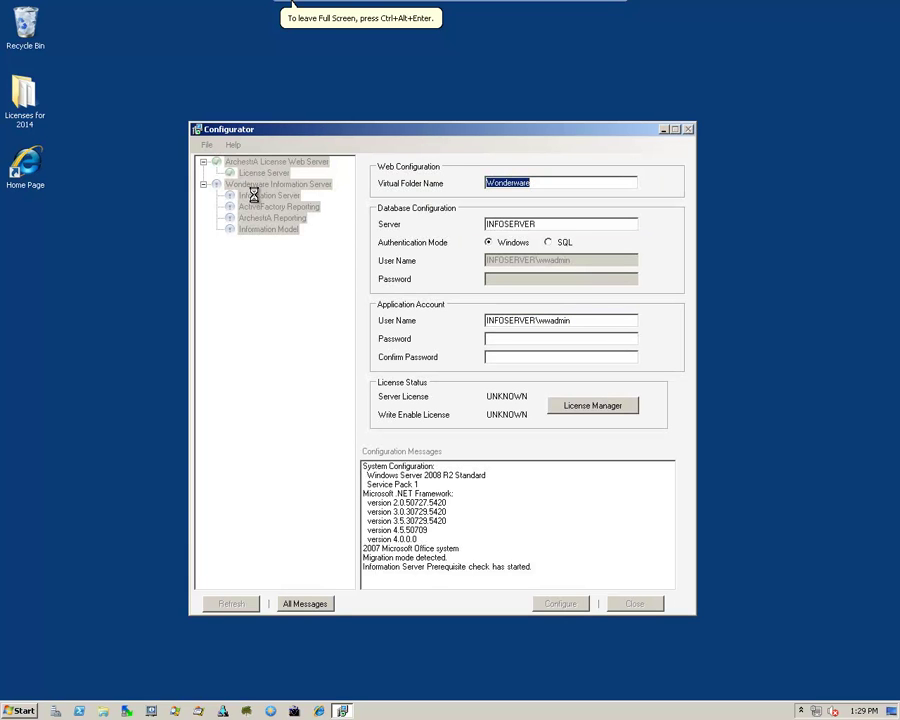
{"action": "left_click", "coordinate": [510, 337]}
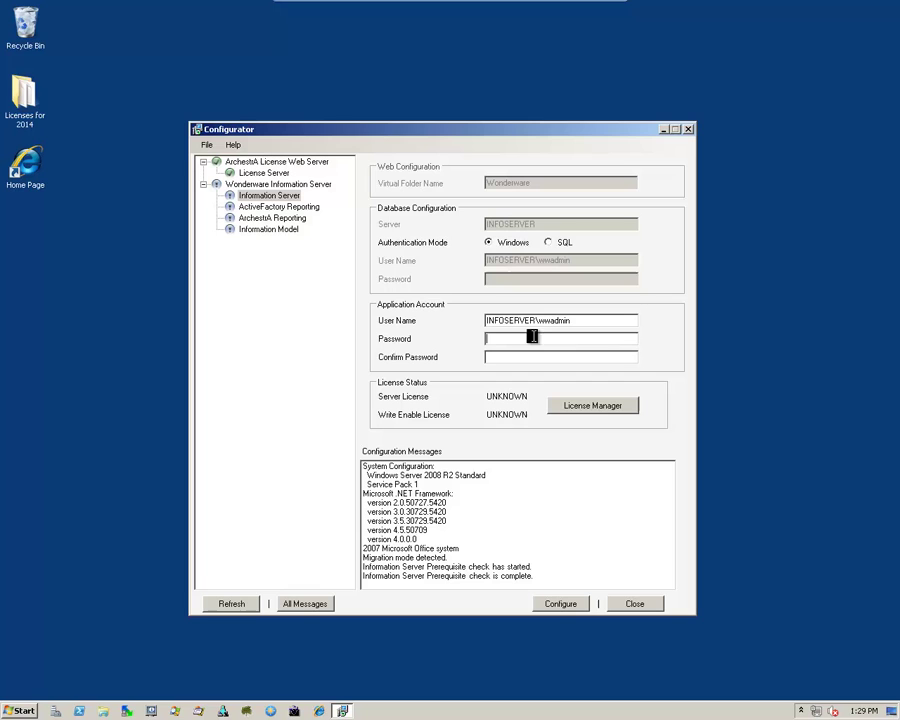
{"action": "left_click", "coordinate": [550, 245]}
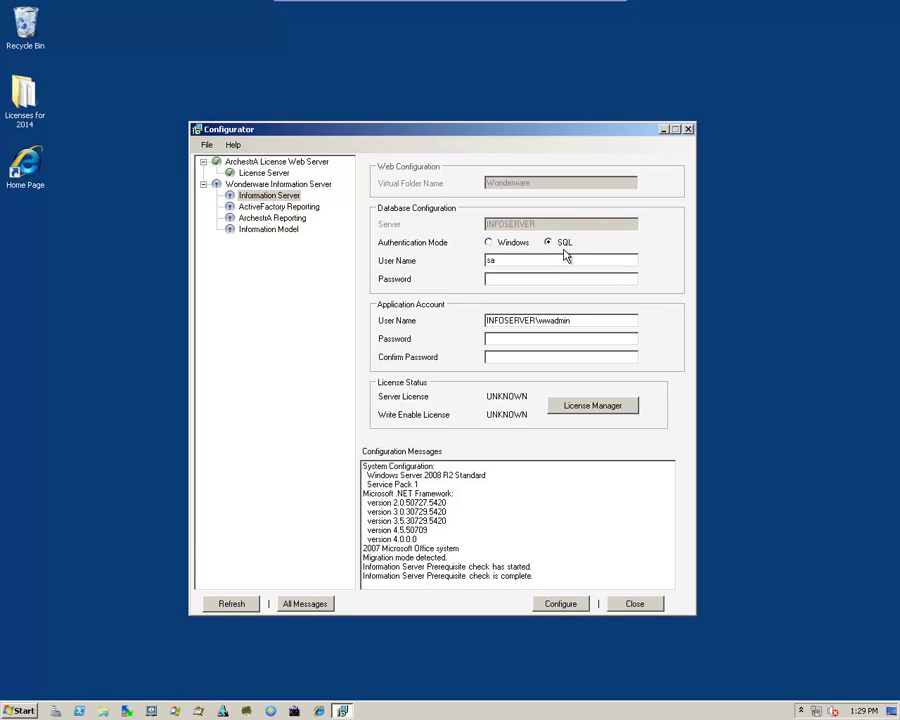
{"action": "left_click", "coordinate": [500, 282]}
{"action": "type", "text": "**********"}
{"action": "left_click", "coordinate": [522, 340]}
{"action": "type", "text": "**"}
{"action": "left_click", "coordinate": [528, 360]}
{"action": "type", "text": "**"}
{"action": "left_click", "coordinate": [558, 609]}
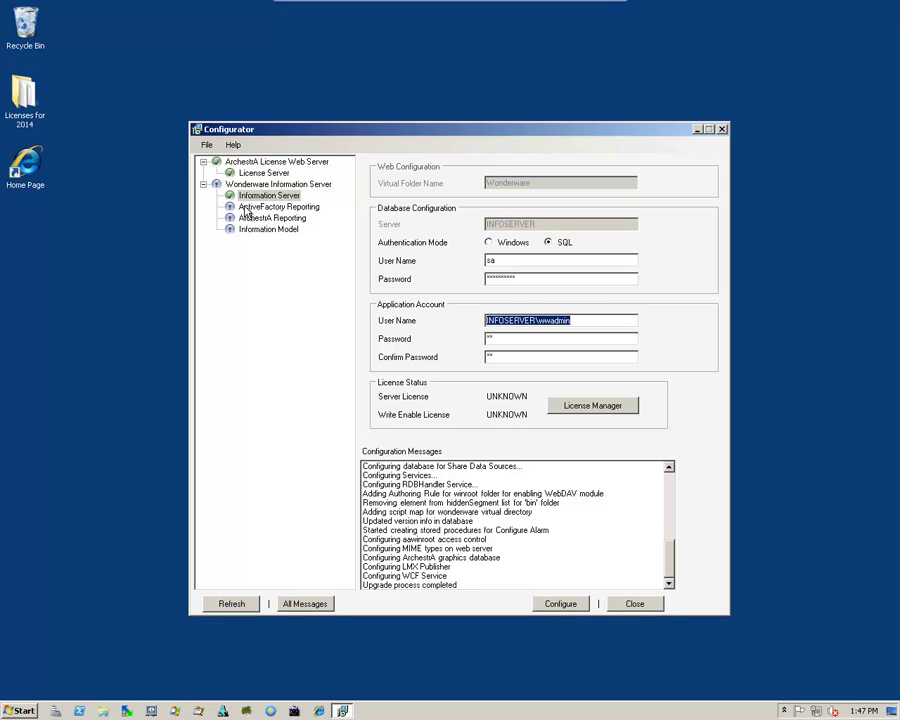
- Configure ActiveFactory Reporting using the Historian SQL admin user password
{"action": "left_click", "coordinate": [243, 206]}
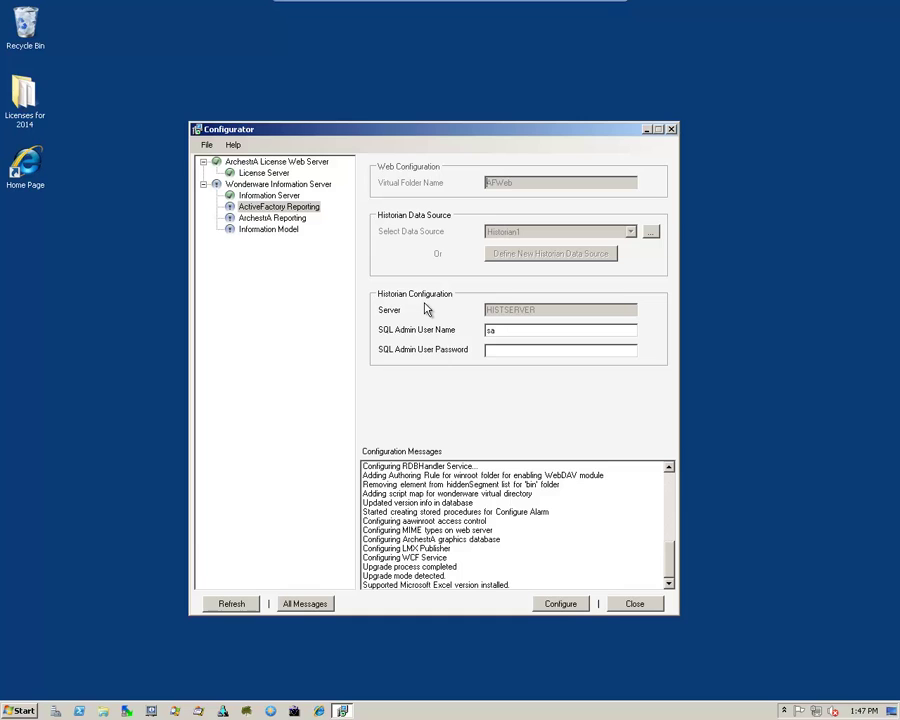
{"action": "left_click", "coordinate": [496, 352]}
{"action": "type", "text": "1*********"}
{"action": "left_click", "coordinate": [561, 604]}
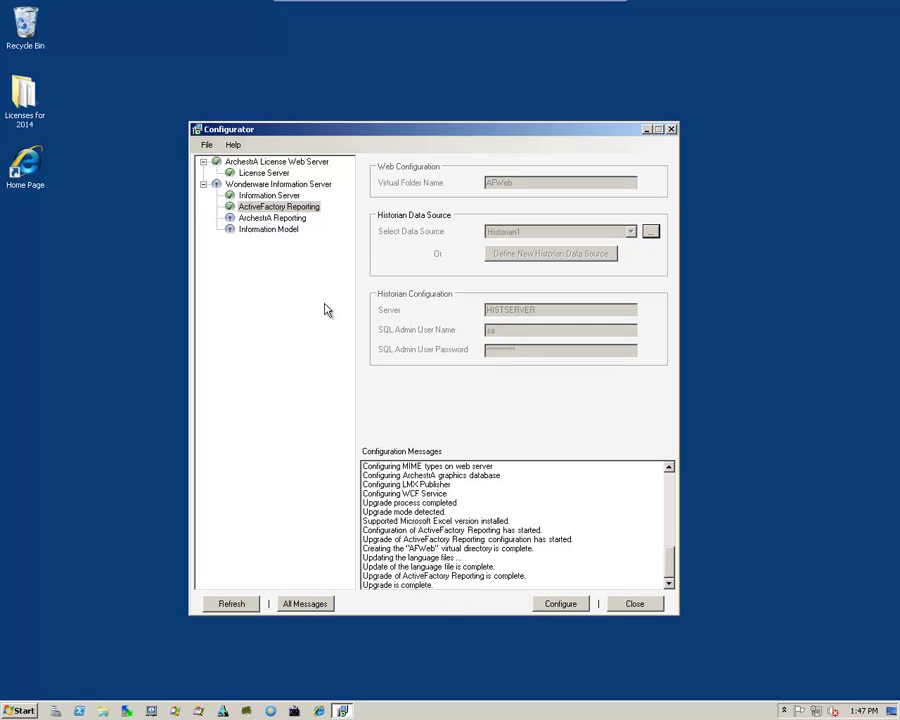
- Apply the ArchestrA Reporting configuration, deploying its Historian1 and Alarm1 sample reports
{"action": "left_click", "coordinate": [252, 220]}
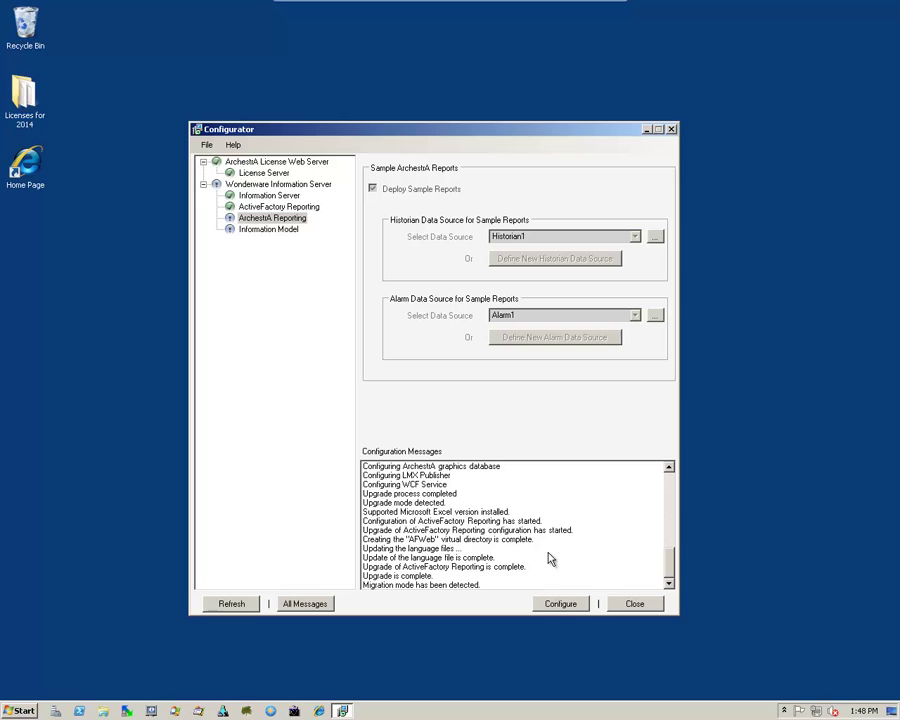
{"action": "left_click", "coordinate": [560, 605]}
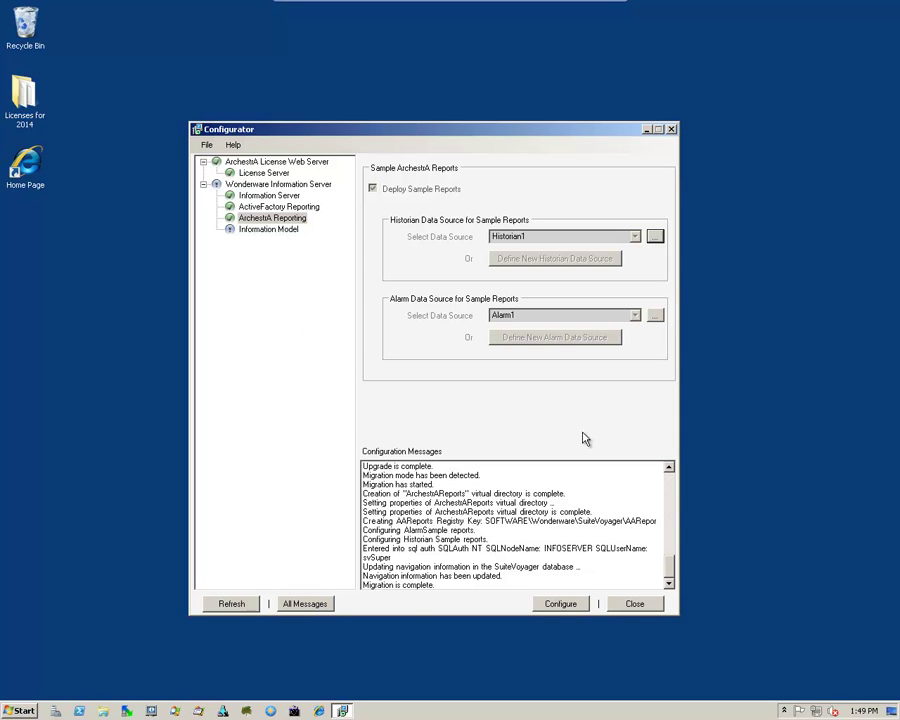
- Close the Configurator and restart the server from the Start menu
{"action": "left_click", "coordinate": [636, 604]}
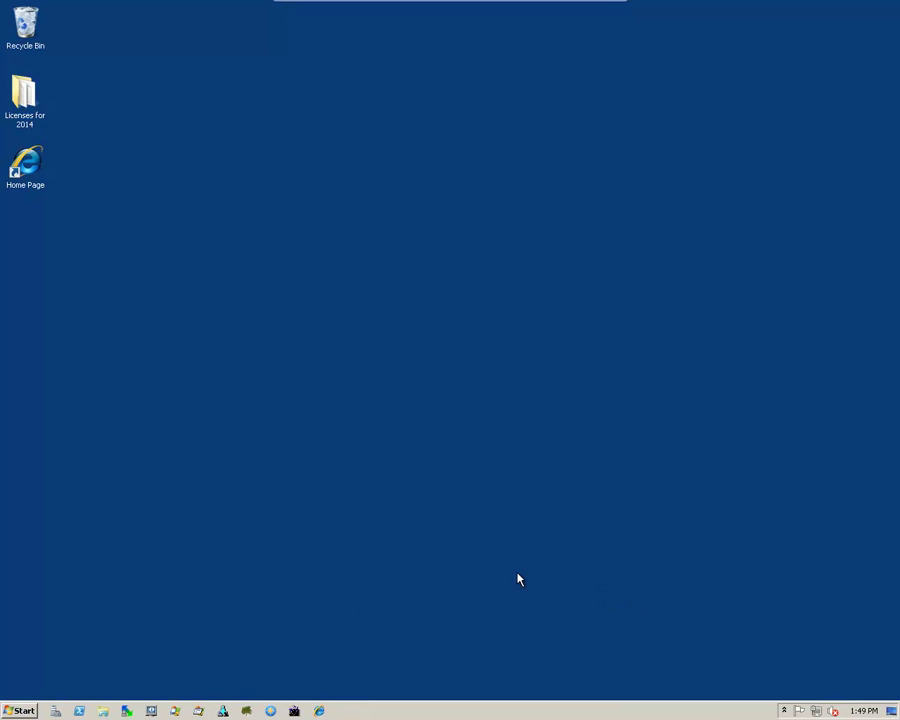
{"action": "left_click", "coordinate": [24, 711]}
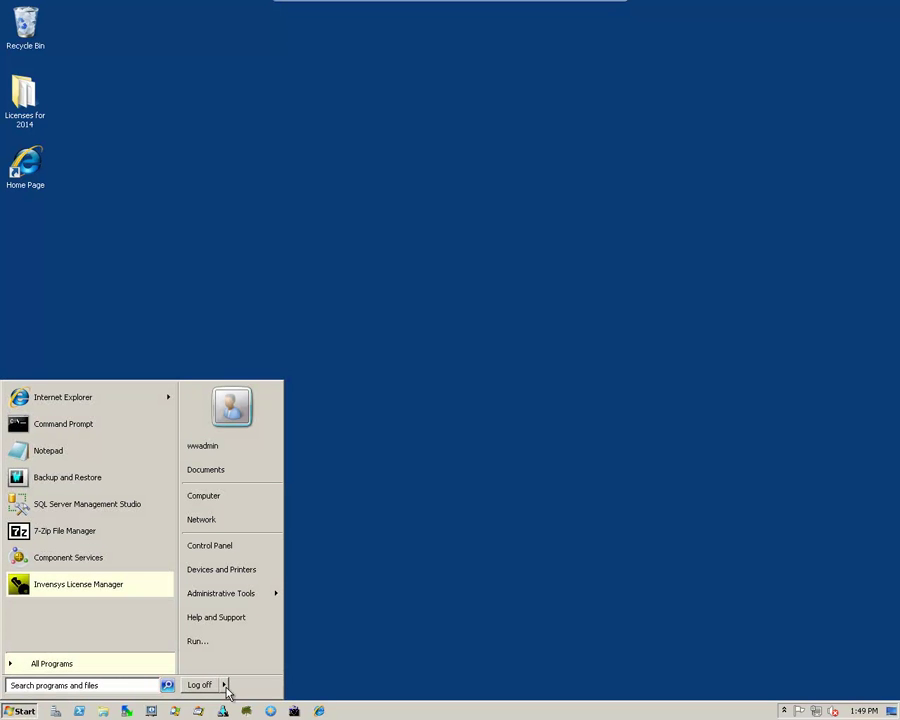
{"action": "mouse_move", "coordinate": [228, 688]}
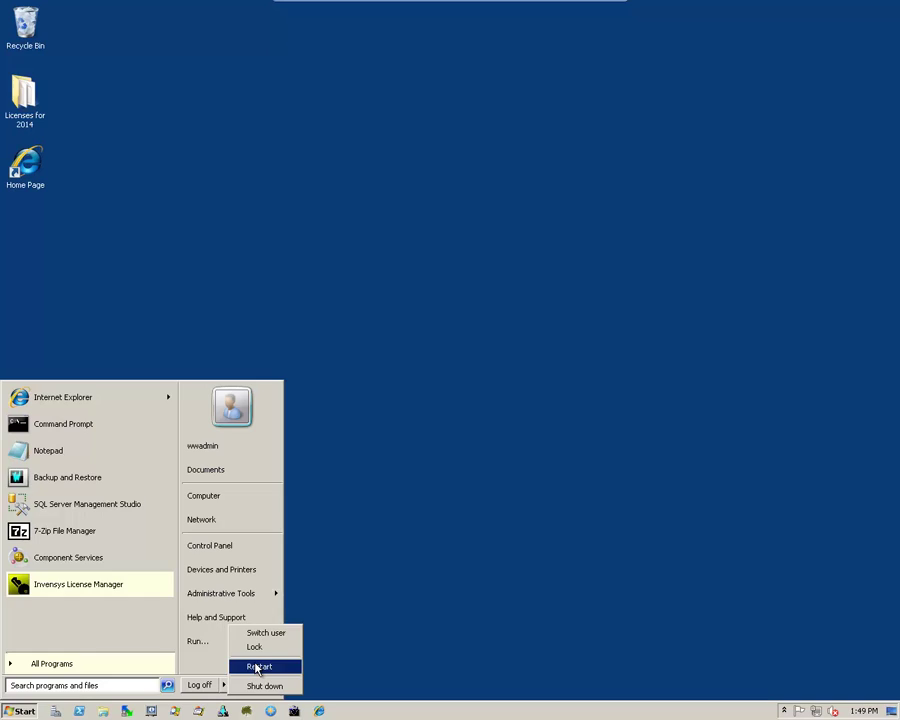
{"action": "left_click", "coordinate": [257, 666]}
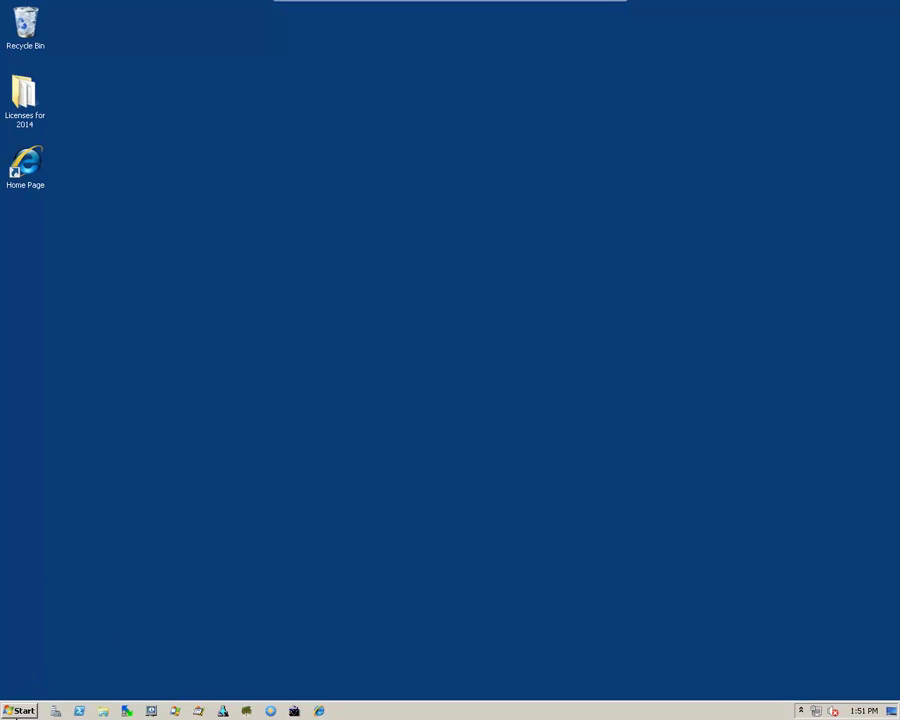
- Launch Invensys License Manager from All Programs > Invensys
{"action": "left_click", "coordinate": [21, 712]}
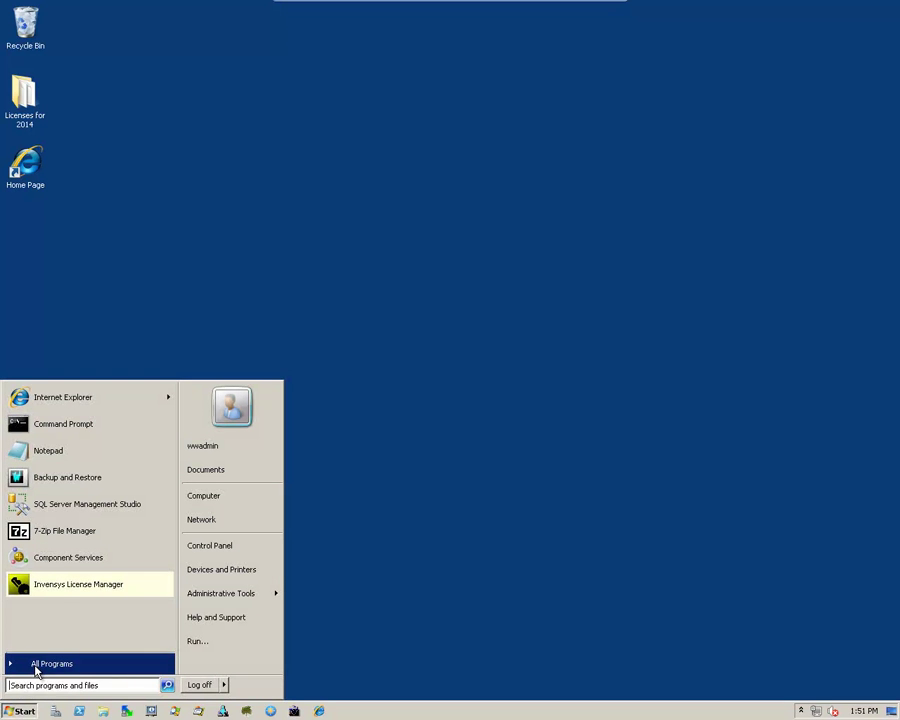
{"action": "left_click", "coordinate": [36, 666]}
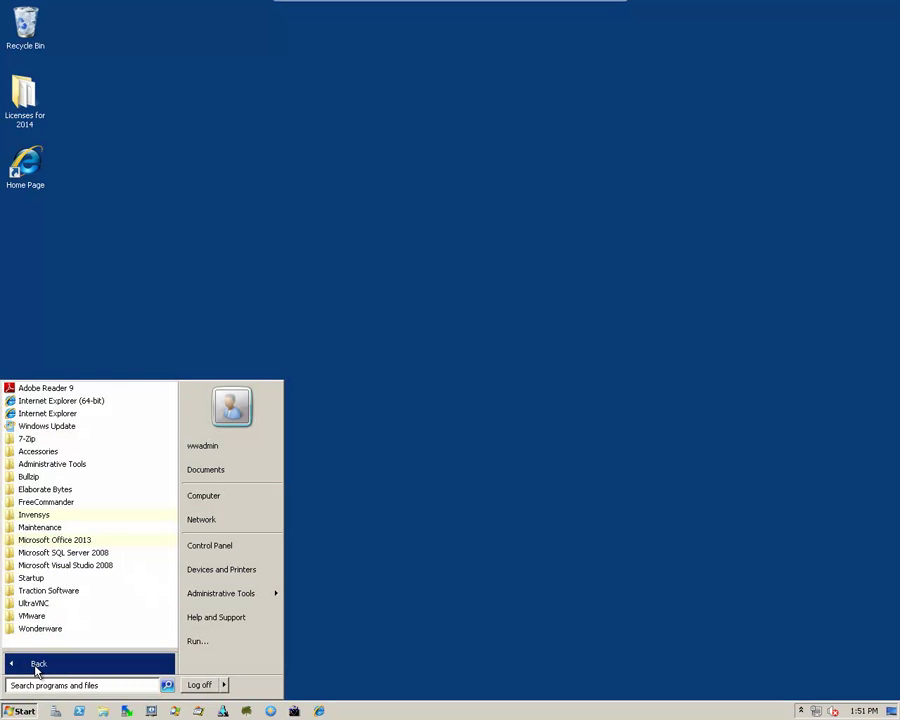
{"action": "left_click", "coordinate": [29, 518]}
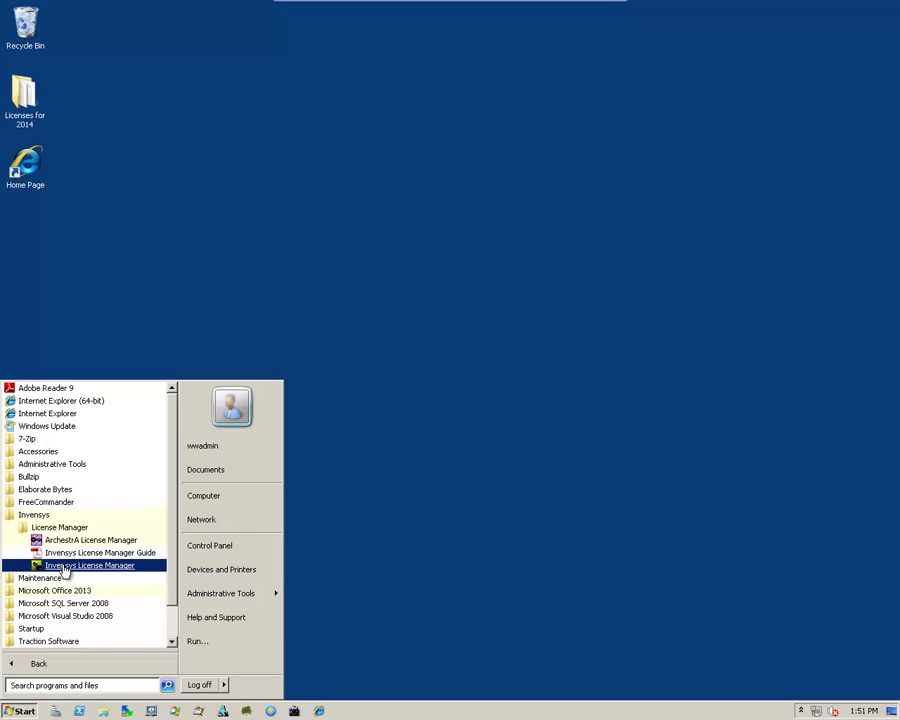
{"action": "left_click", "coordinate": [64, 567]}
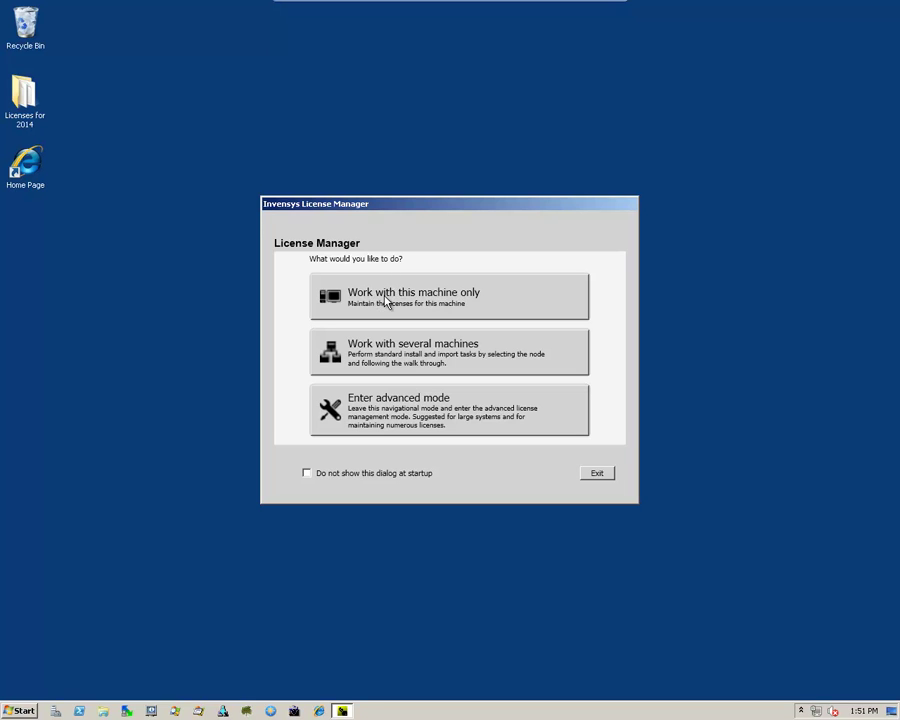
- Uninstall the Local and Server Advanced Dev Studio 2014 licenses from this machine
{"action": "left_click", "coordinate": [410, 298]}
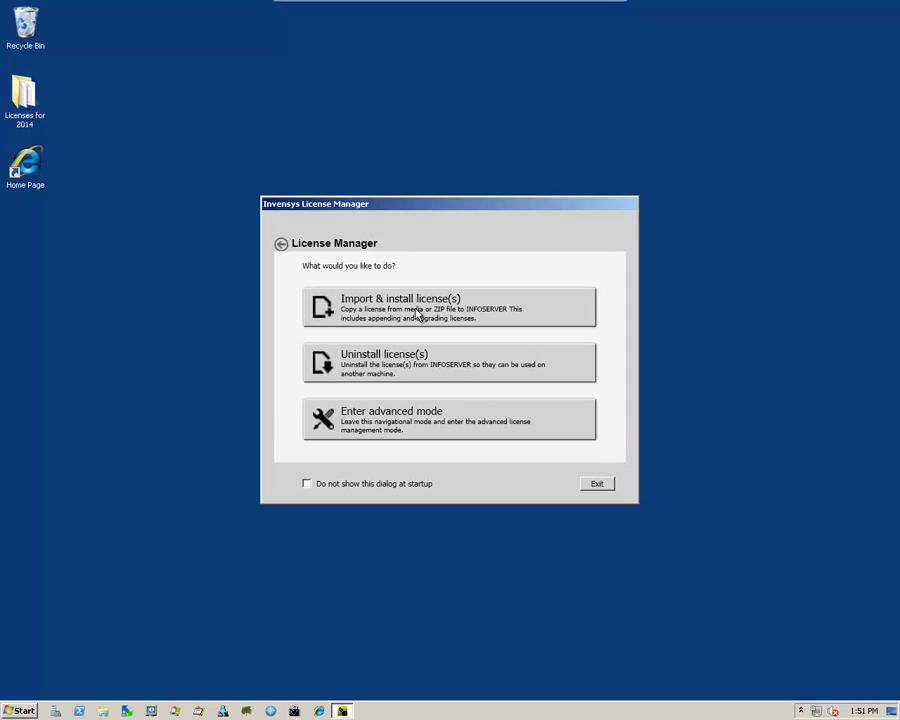
{"action": "left_click", "coordinate": [385, 366]}
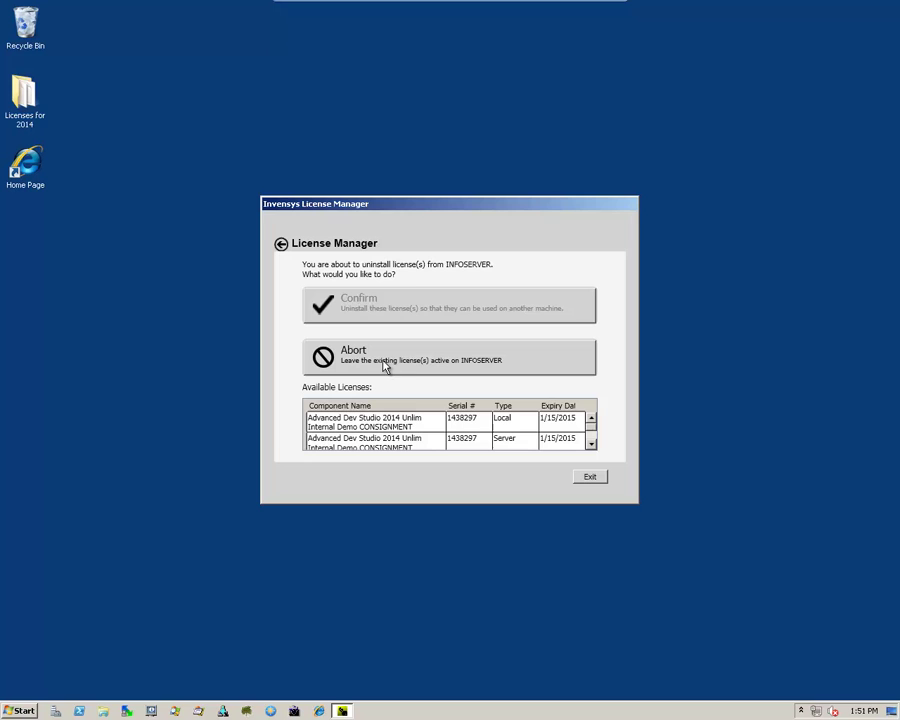
{"action": "left_click", "coordinate": [368, 424]}
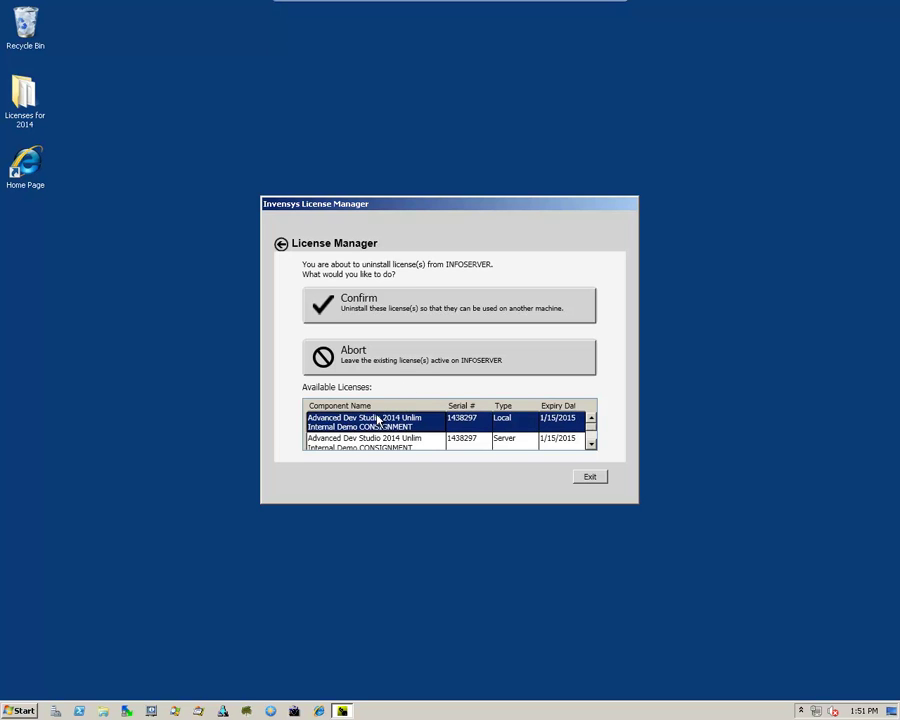
{"action": "left_click", "coordinate": [376, 308]}
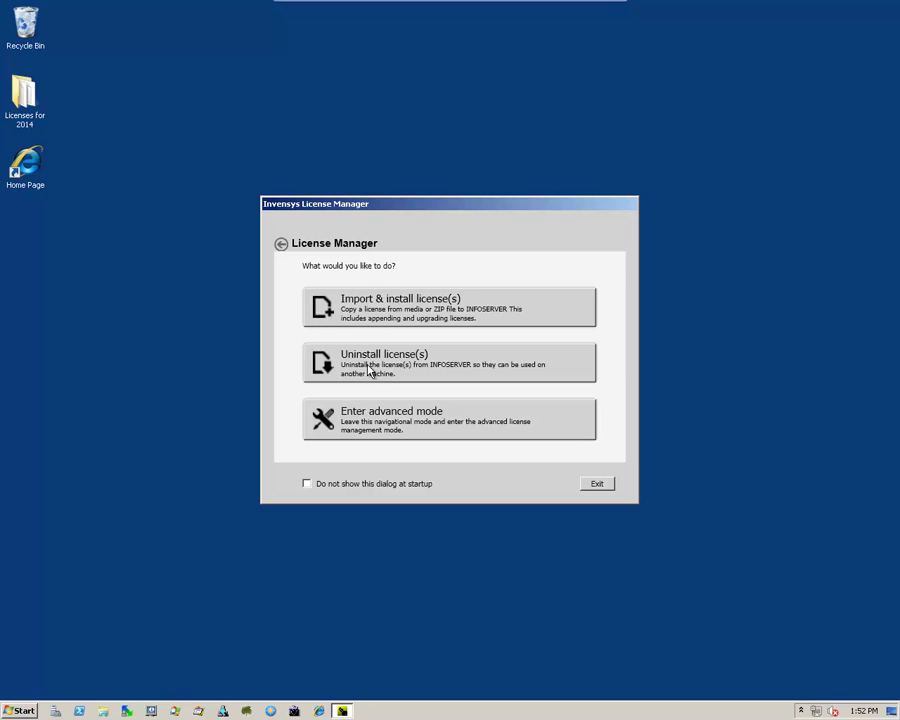
{"action": "left_click", "coordinate": [376, 372]}
{"action": "left_click", "coordinate": [376, 427]}
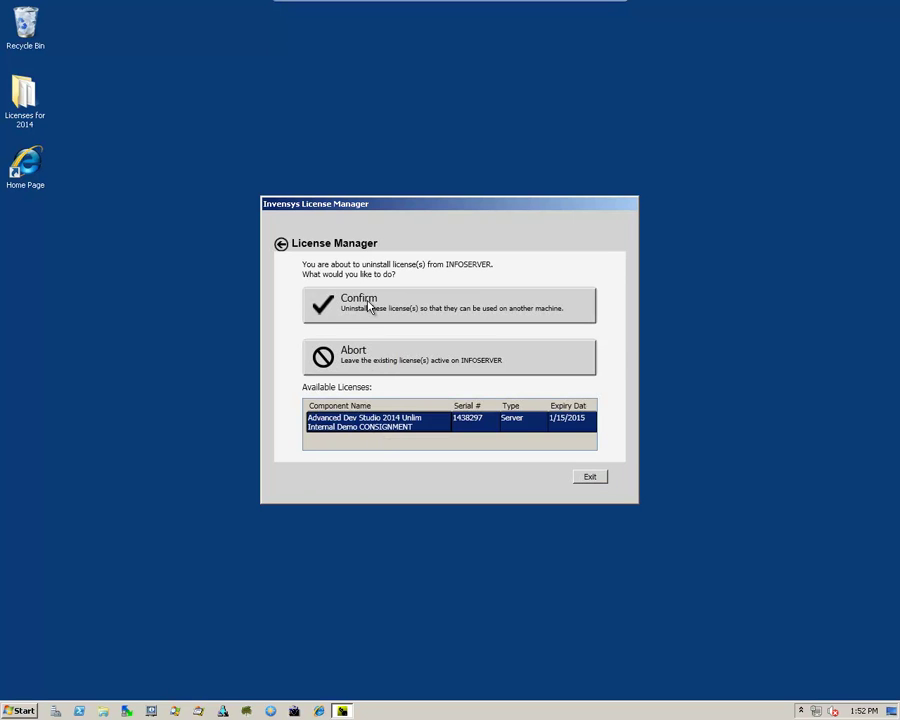
{"action": "left_click", "coordinate": [370, 307]}
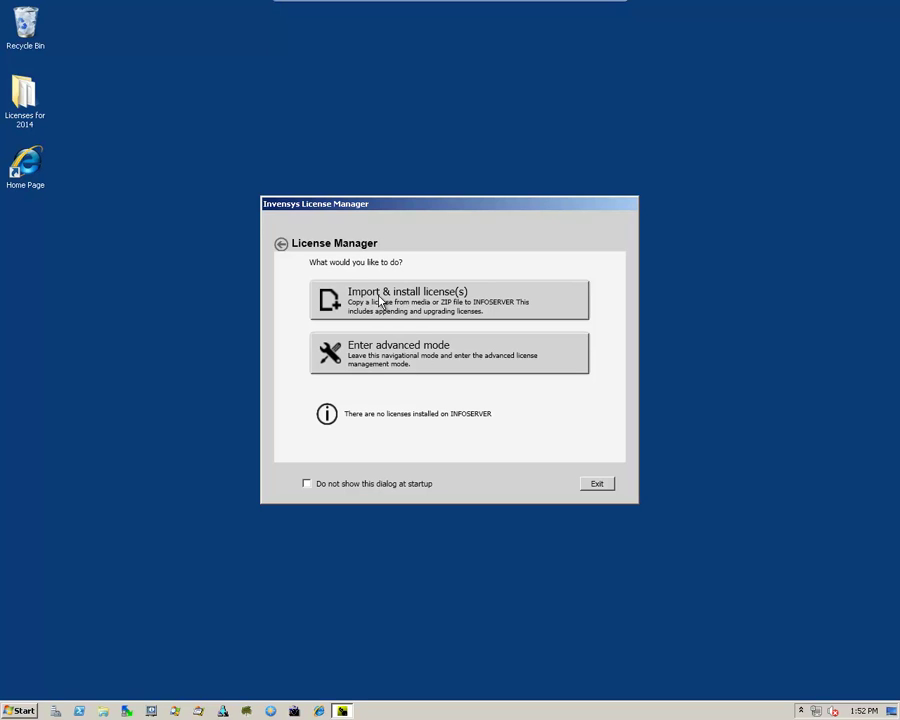
- Import and install ArchestrA.lic from the Desktop\Licenses for 2014 folder
{"action": "left_click", "coordinate": [400, 305]}
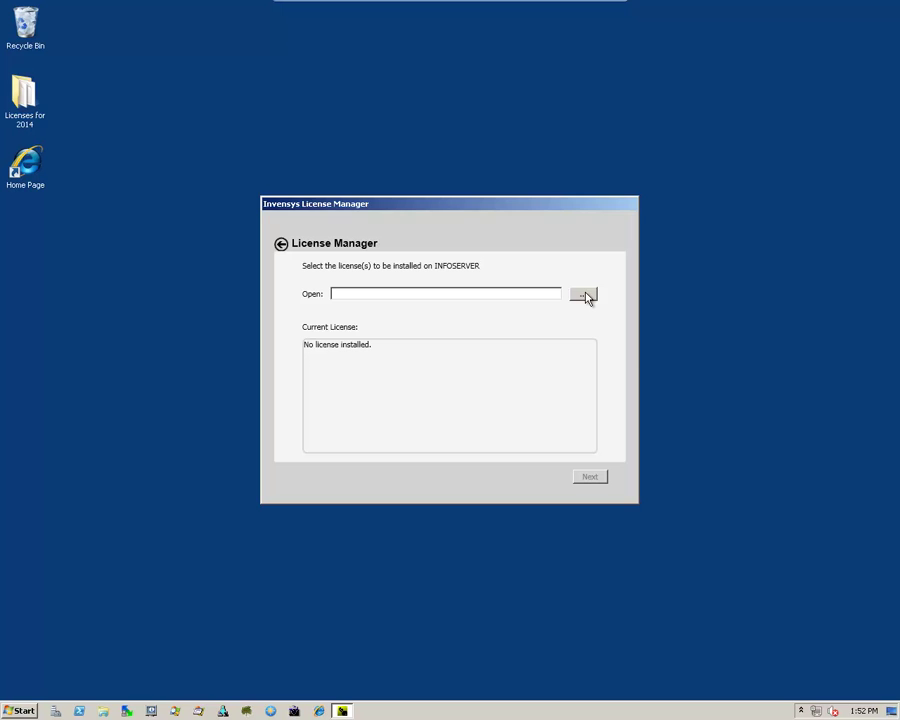
{"action": "left_click", "coordinate": [585, 296]}
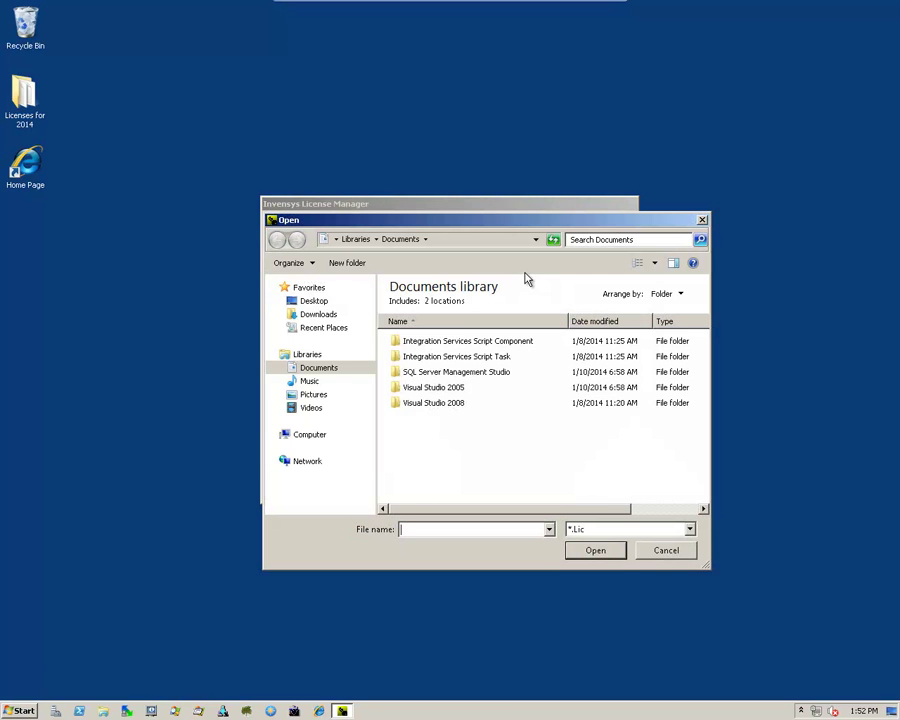
{"action": "left_click", "coordinate": [313, 301]}
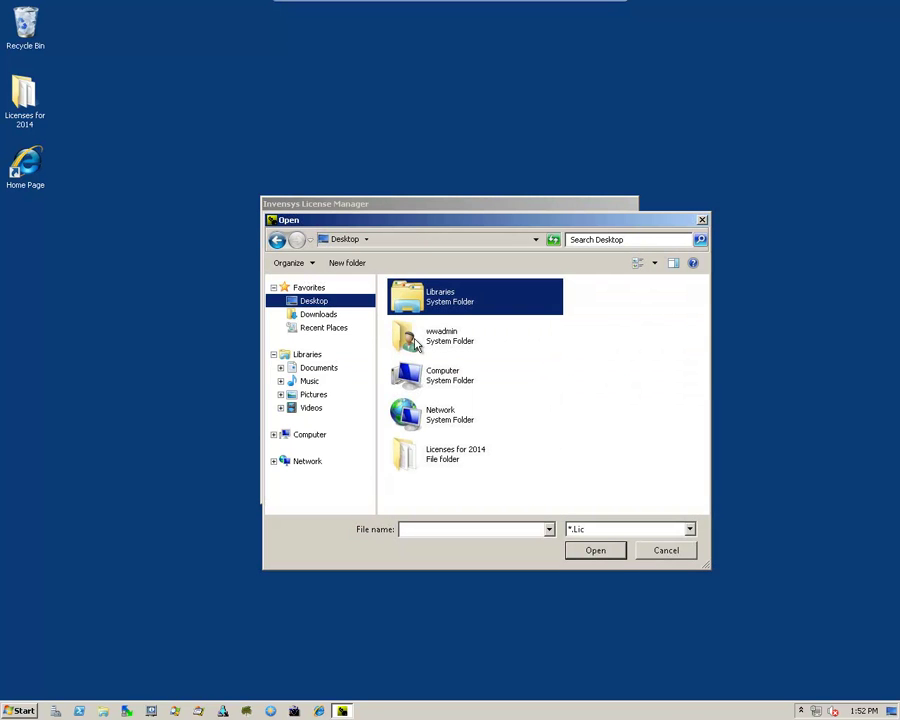
{"action": "double_click", "coordinate": [449, 458]}
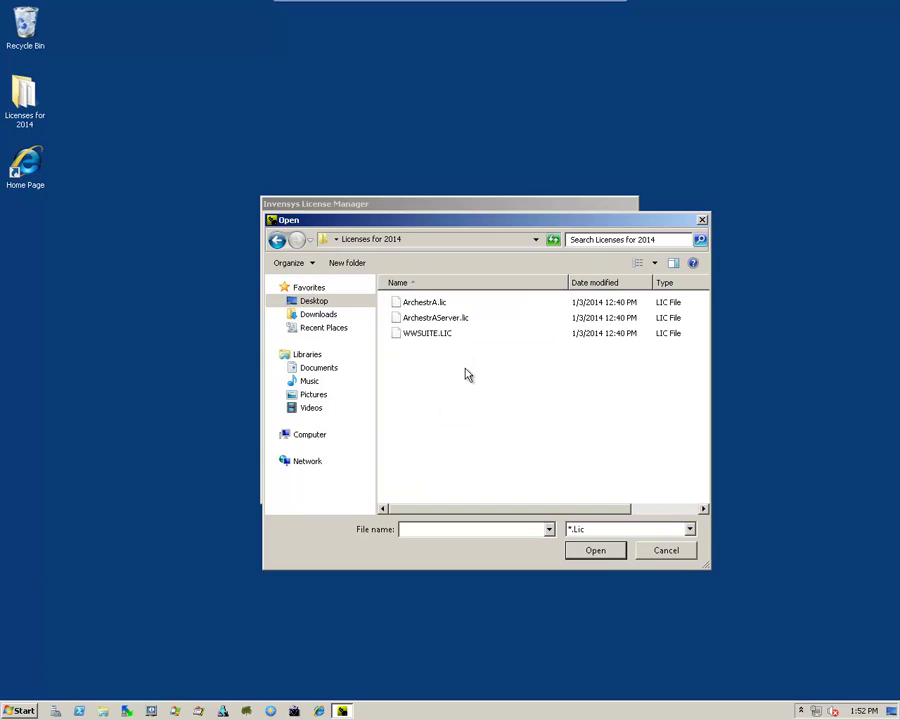
{"action": "left_click", "coordinate": [417, 303]}
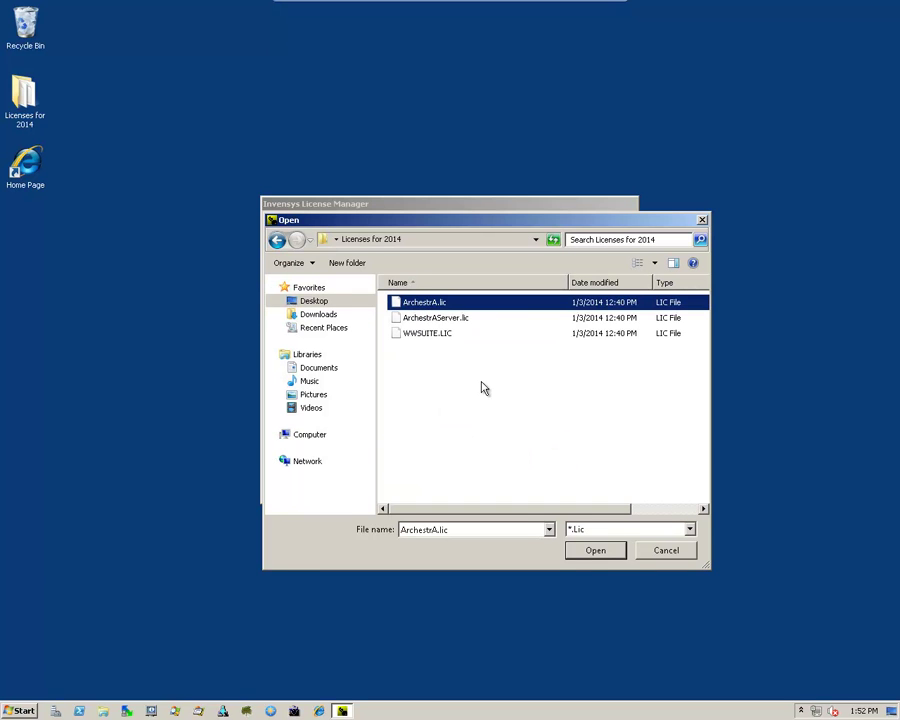
{"action": "left_click", "coordinate": [595, 551]}
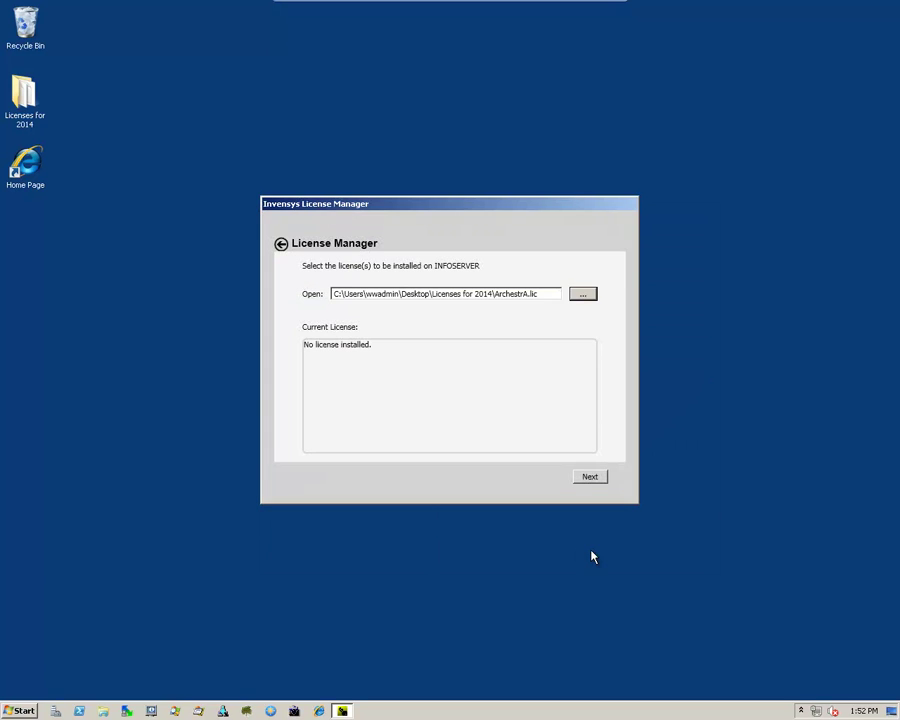
{"action": "left_click", "coordinate": [589, 476]}
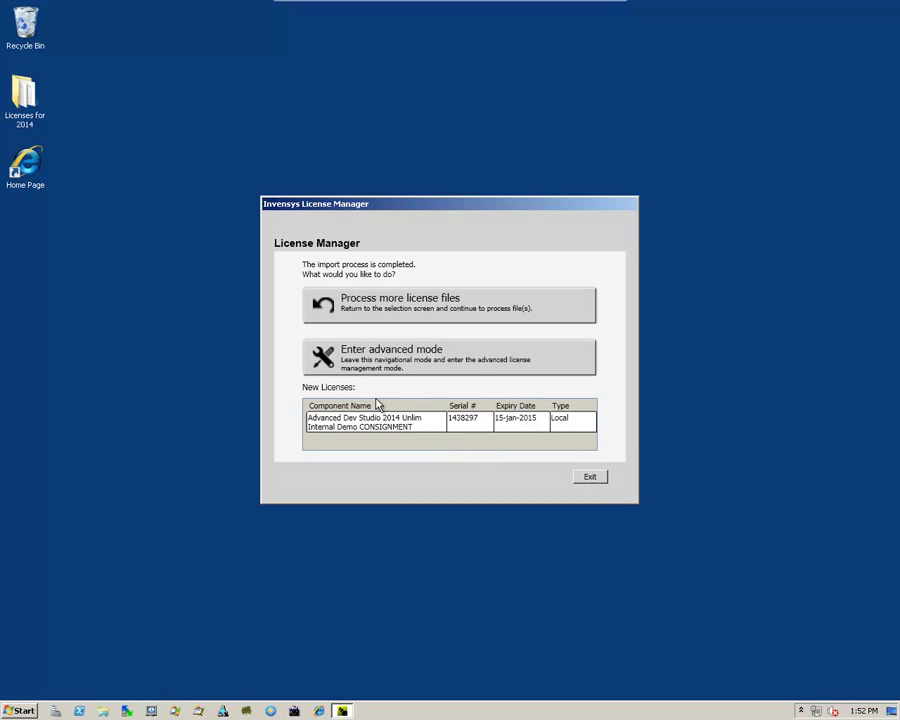
- Install ArchestrAServer.lic as the host001 server license, then exit the License Manager
{"action": "left_click", "coordinate": [378, 307]}
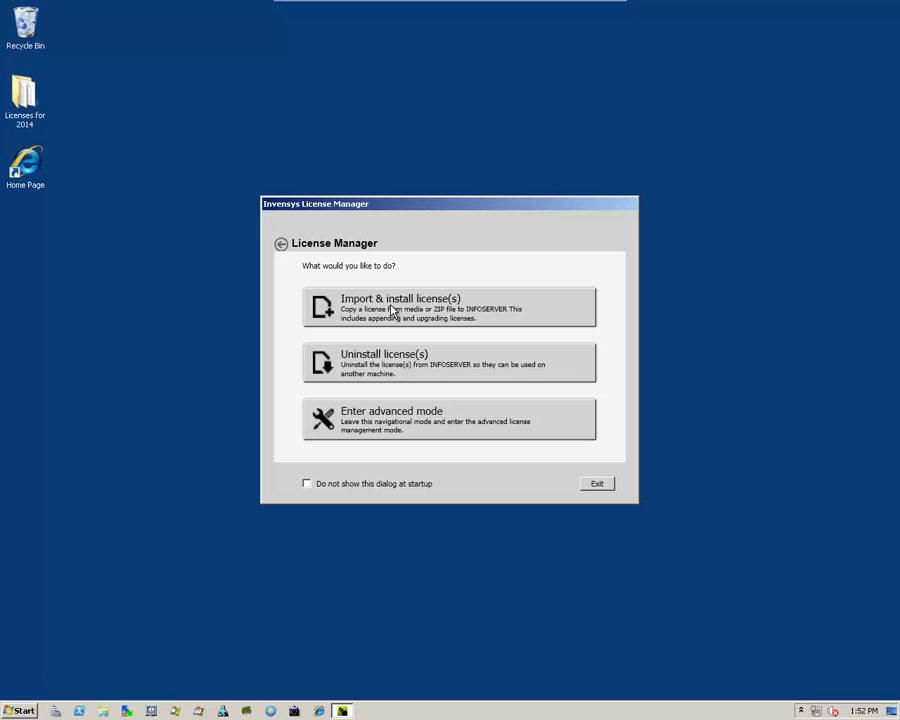
{"action": "left_click", "coordinate": [391, 310]}
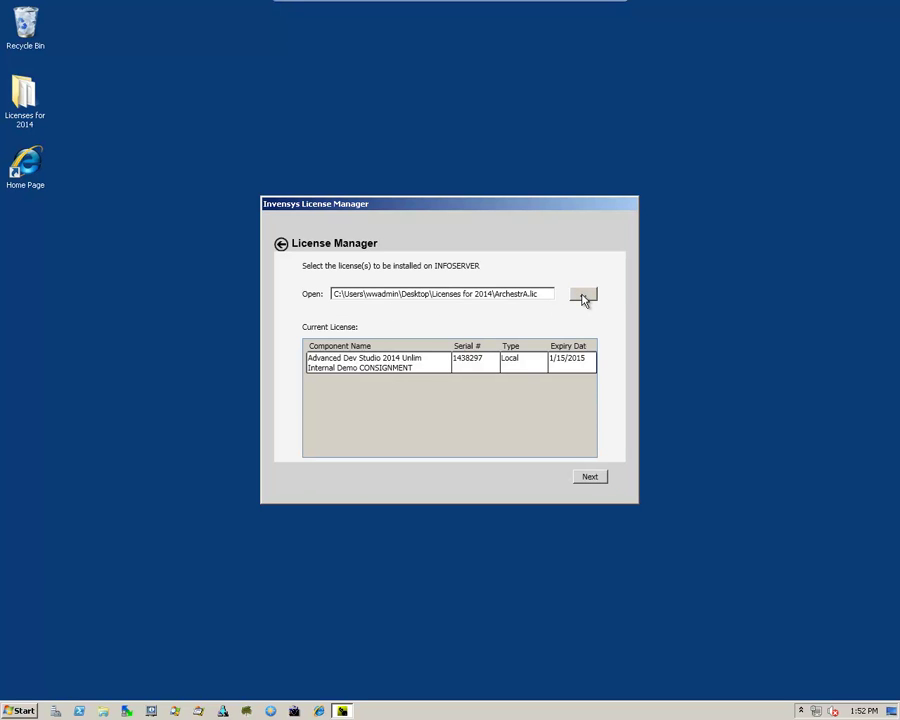
{"action": "left_click", "coordinate": [584, 299]}
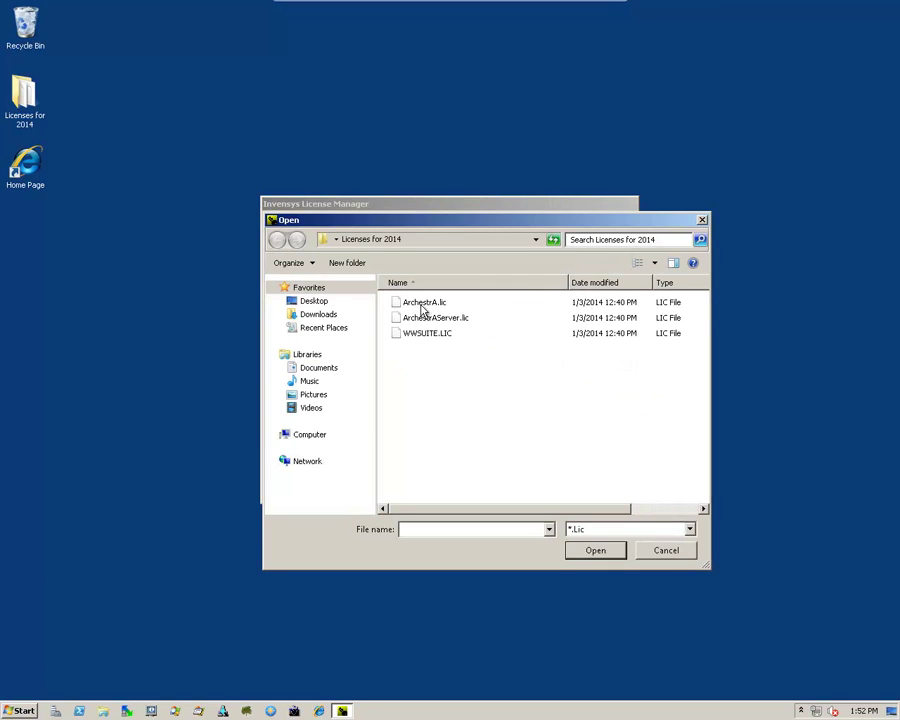
{"action": "left_click", "coordinate": [436, 320]}
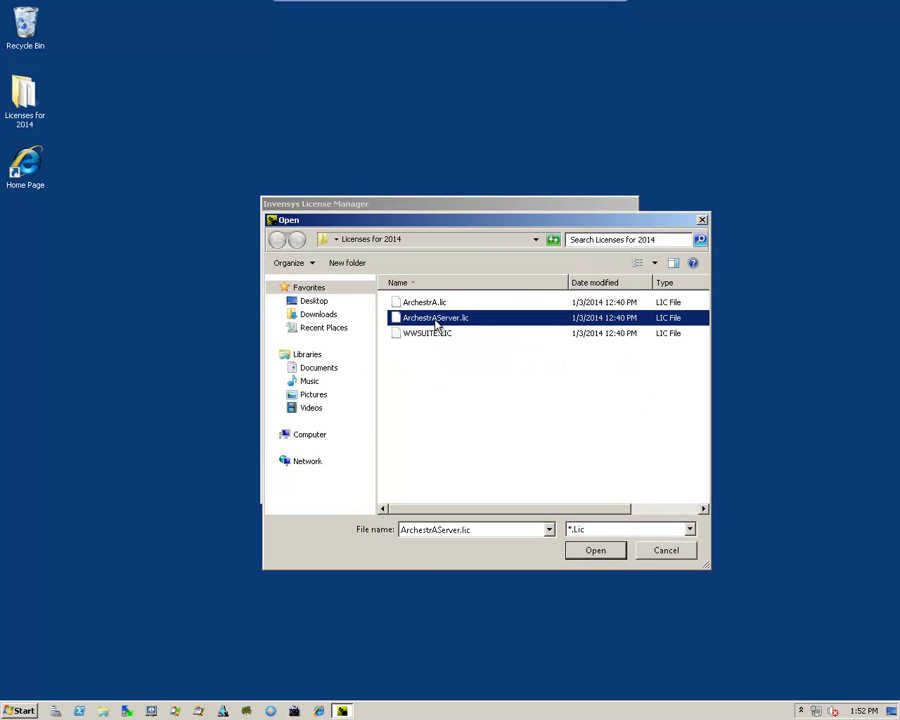
{"action": "left_click", "coordinate": [596, 552]}
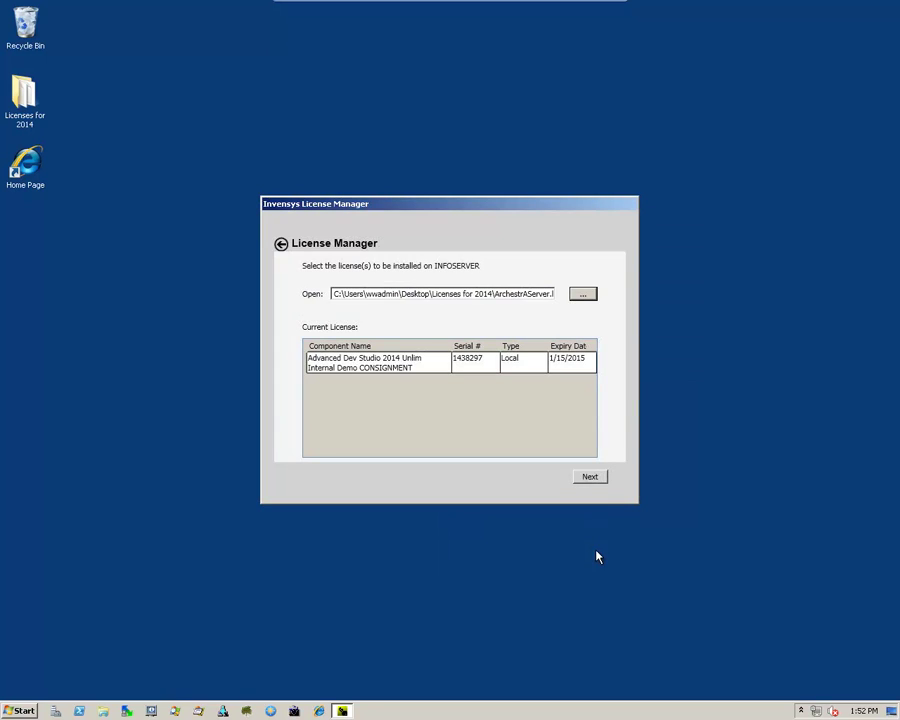
{"action": "left_click", "coordinate": [589, 477]}
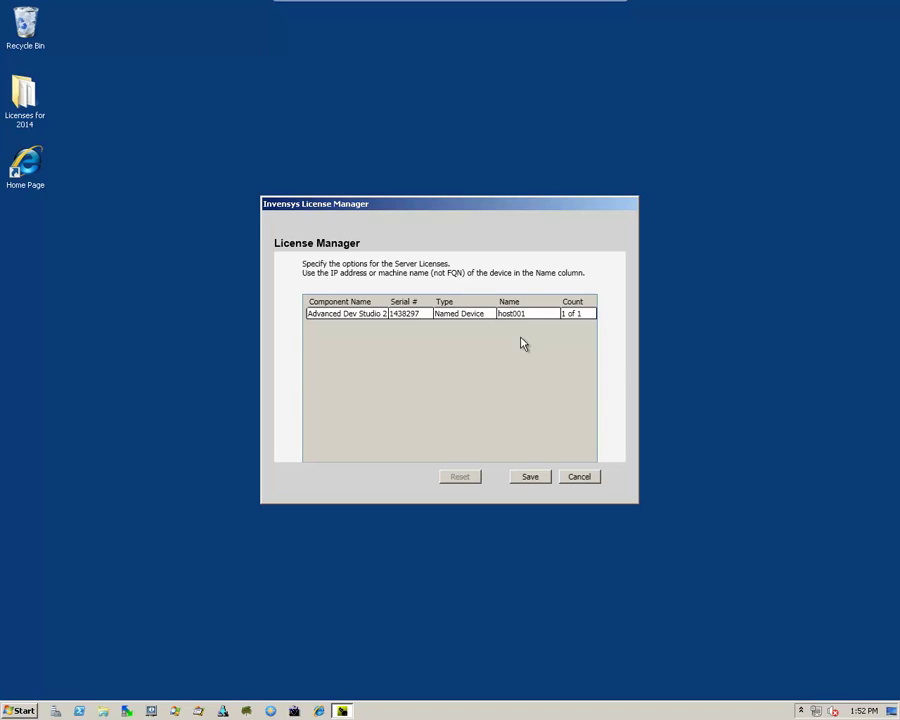
{"action": "left_click", "coordinate": [530, 477]}
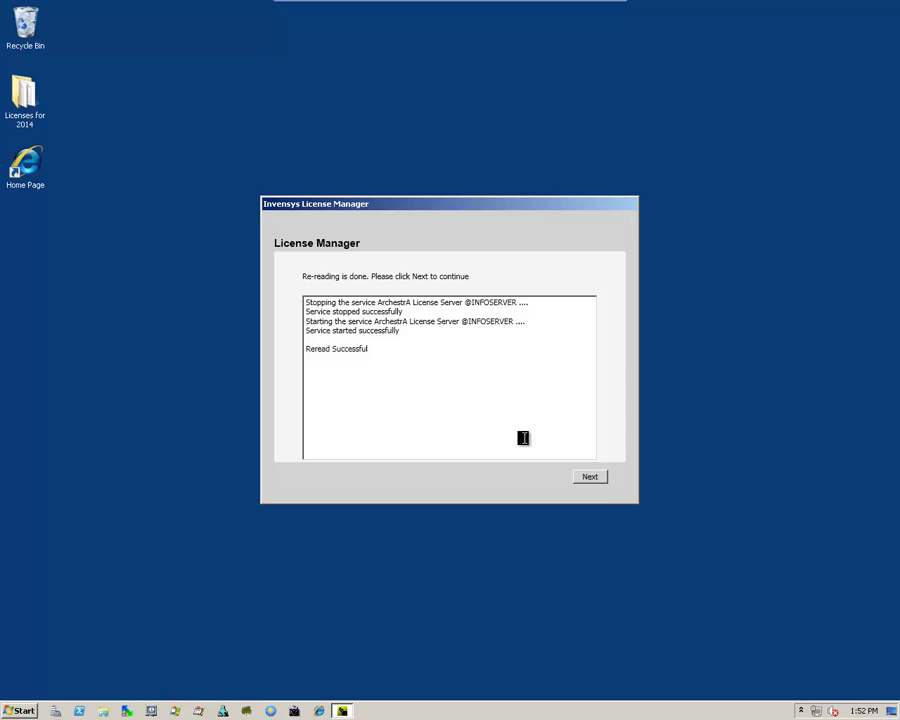
{"action": "left_click", "coordinate": [591, 478]}
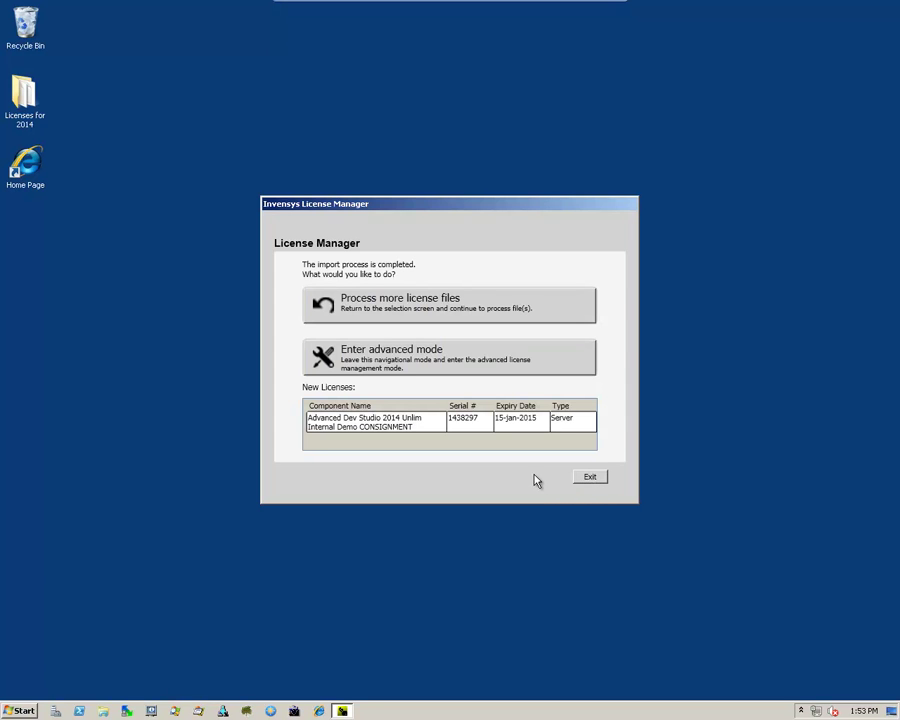
{"action": "left_click", "coordinate": [590, 479]}
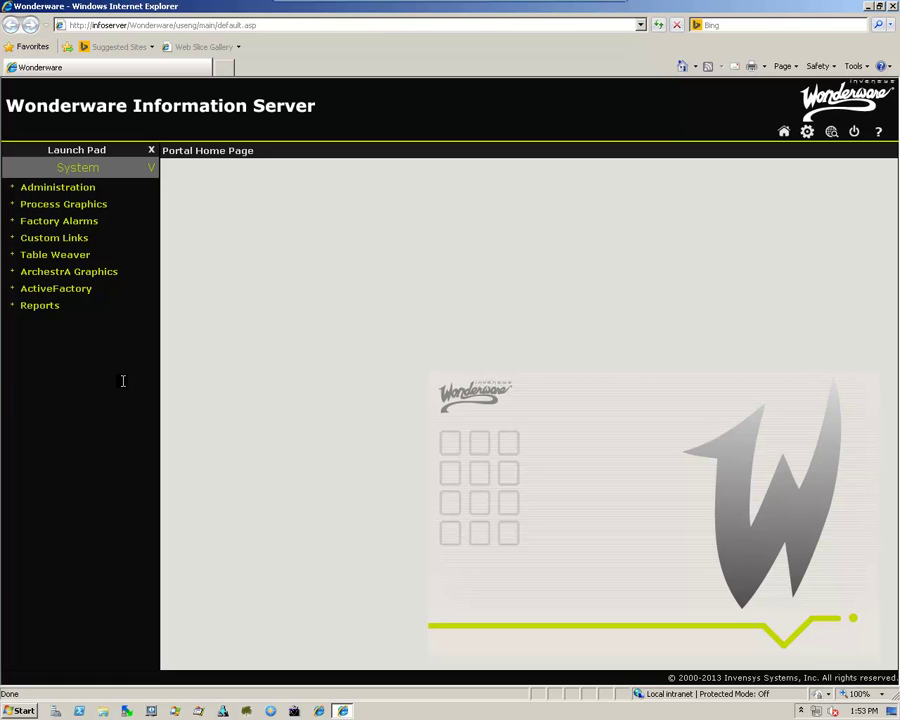
- Open the ActiveFactory page from the portal's Launch Pad
{"action": "left_click", "coordinate": [39, 290]}
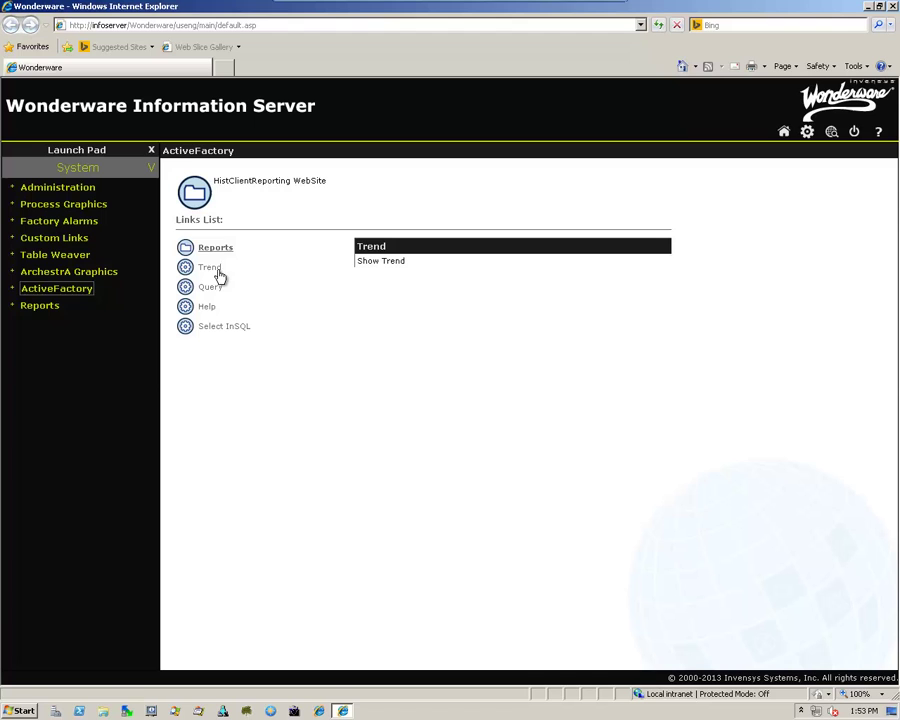
- Launch ActiveFactory Trend and pick the HISTSERVER server to list its tags
{"action": "left_click", "coordinate": [211, 270]}
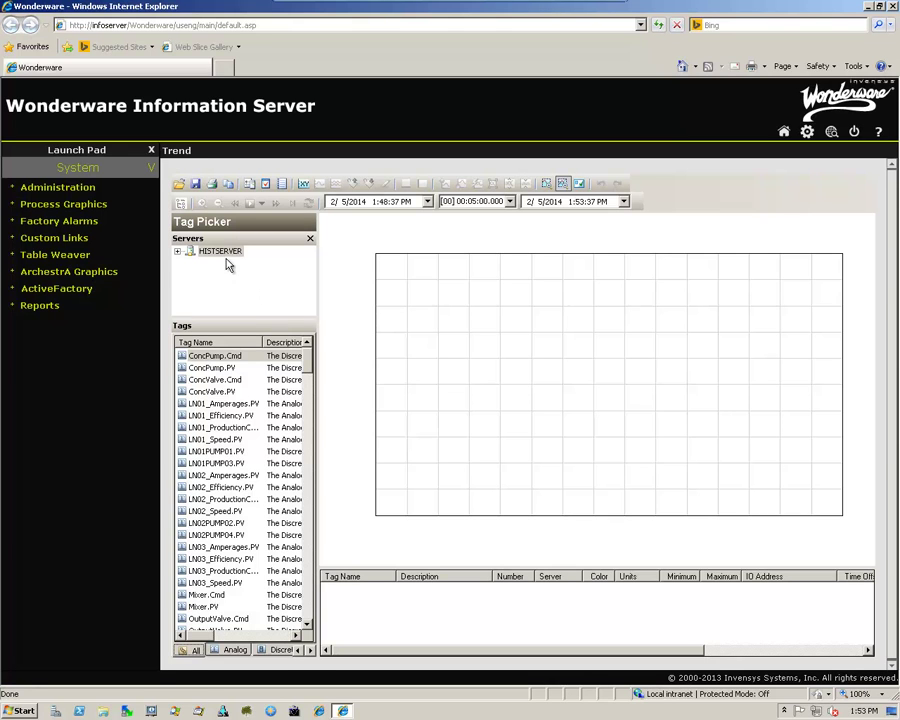
{"action": "left_click", "coordinate": [222, 251]}
- Show the license status confirming ActiveFactory and ActiveFactory_Pro 10.5 licenses, expiring 15-Jan-2015
{"action": "left_click", "coordinate": [579, 184]}
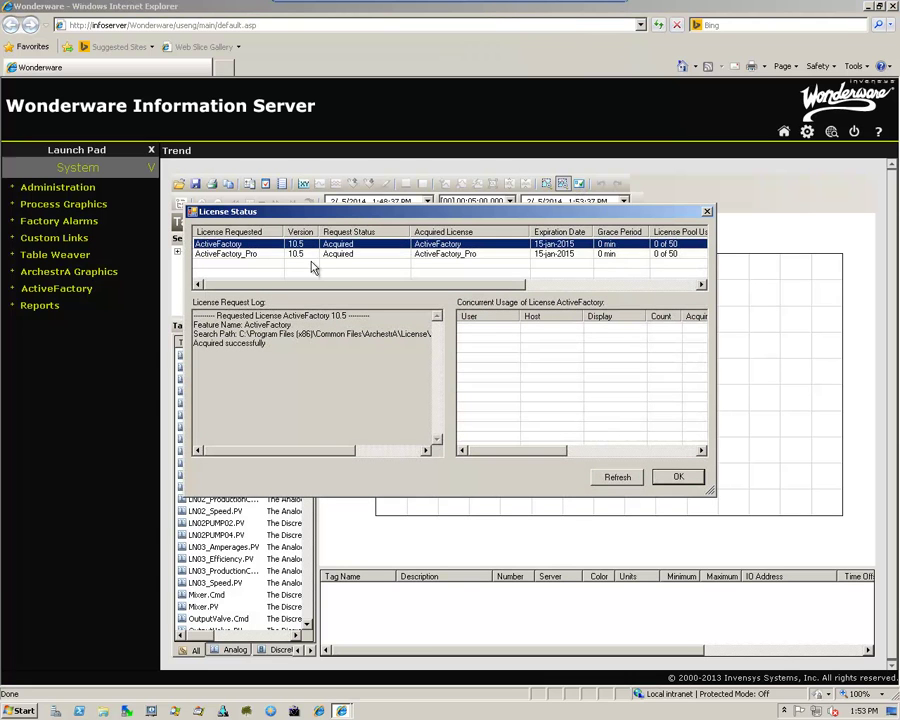